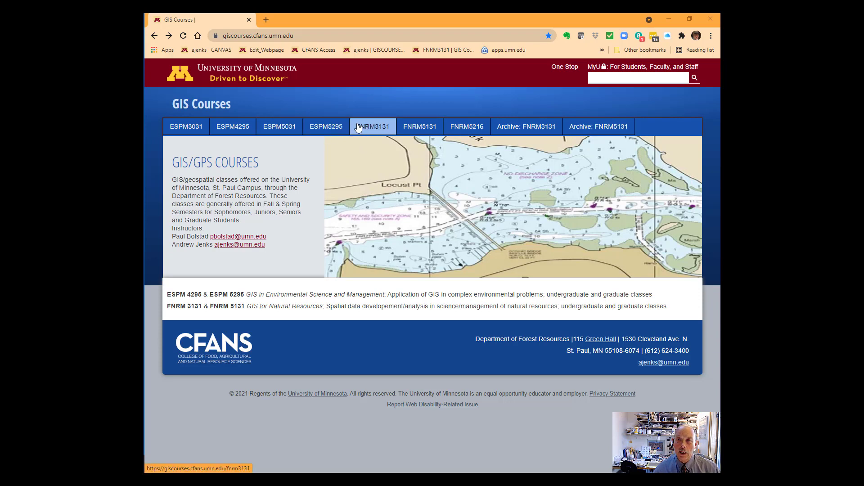
# Open the FNRM3131 course's lab page and its initial Quick Start PDF.
pyautogui.click(373, 128)
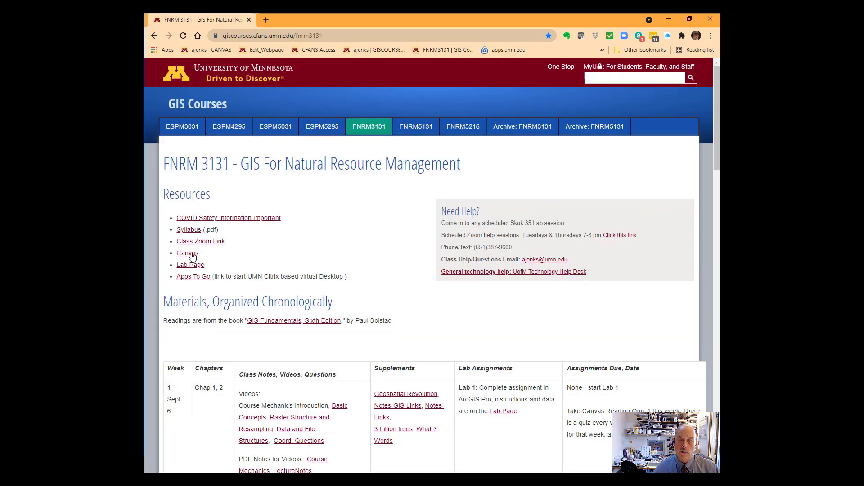
pyautogui.click(200, 266)
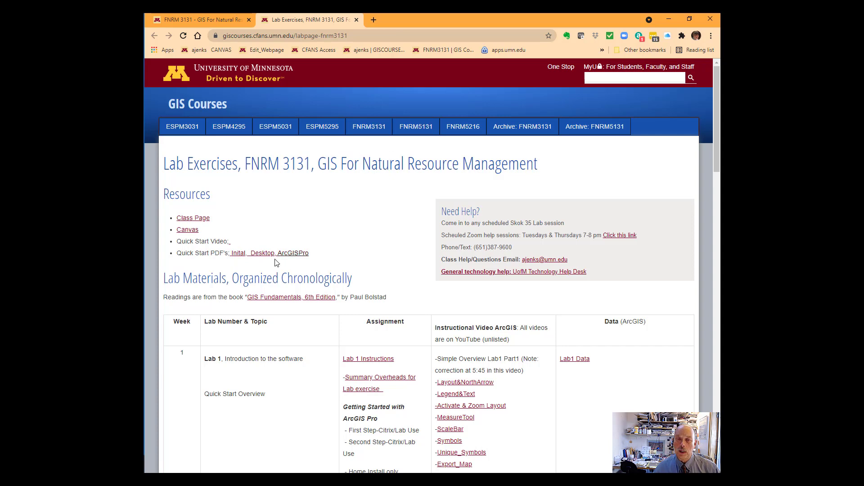
pyautogui.click(240, 256)
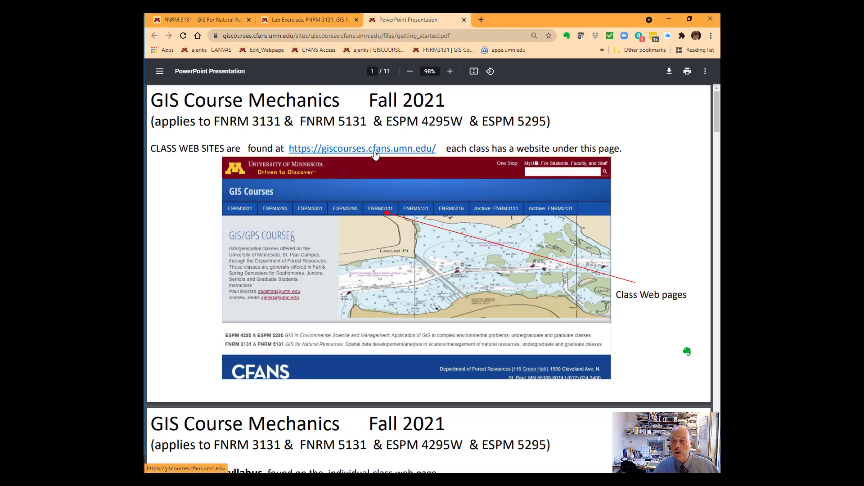
# Read the PDF pages on class websites, the syllabus, installing Citrix Workspace and logging on at apps.umn.edu.
pyautogui.scroll(-6, 396, 261)
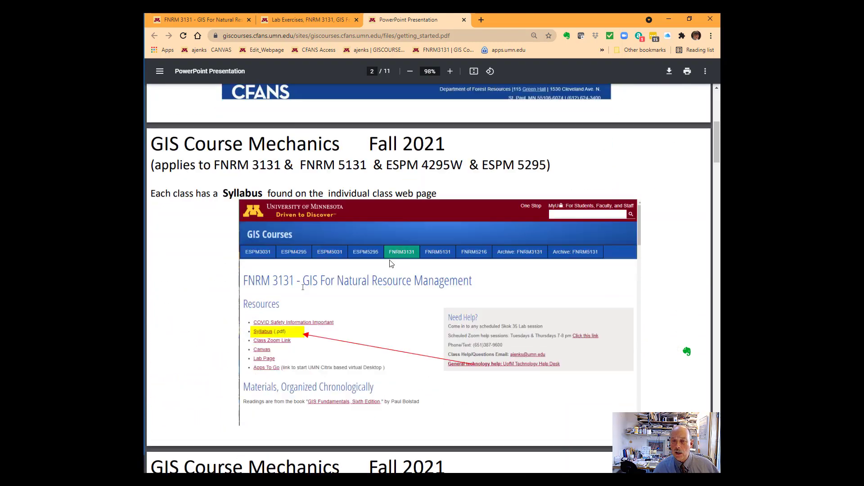
pyautogui.scroll(-2, 391, 263)
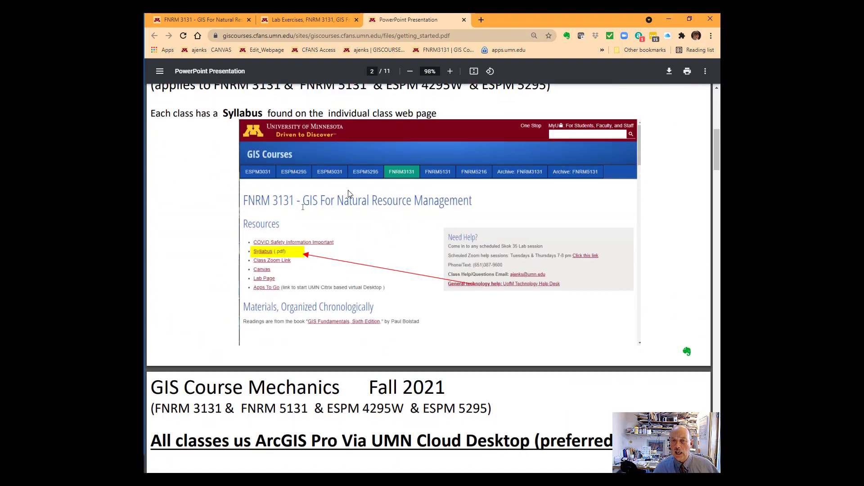
pyautogui.scroll(-3, 282, 251)
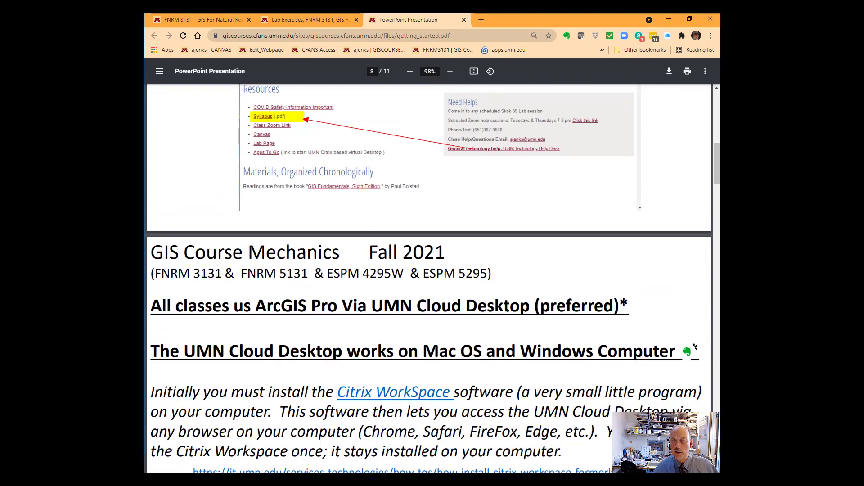
pyautogui.scroll(-2, 306, 249)
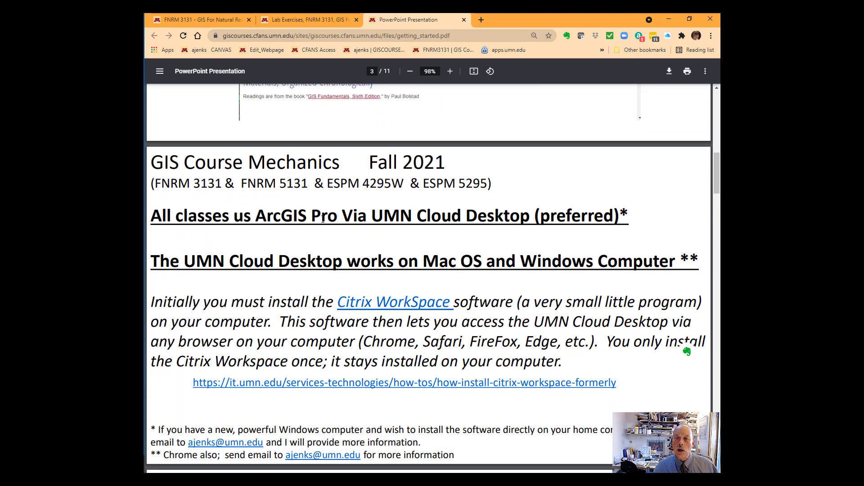
pyautogui.scroll(-1, 323, 219)
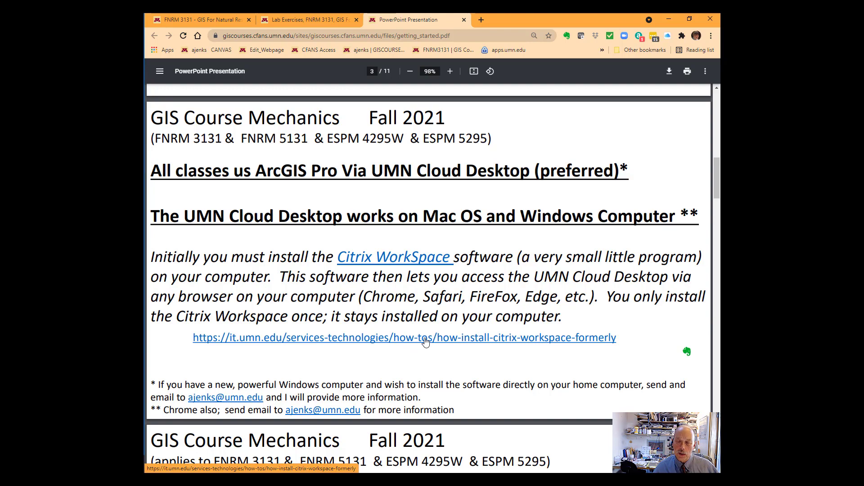
pyautogui.scroll(-7, 421, 339)
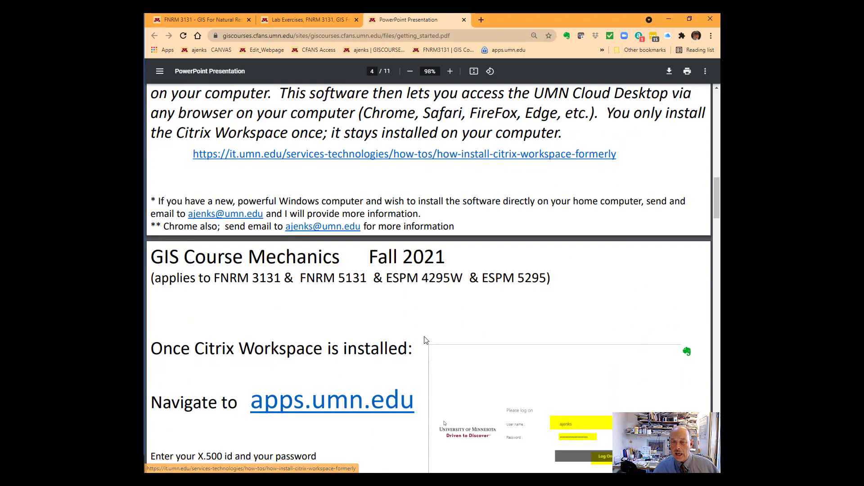
pyautogui.scroll(-1, 414, 335)
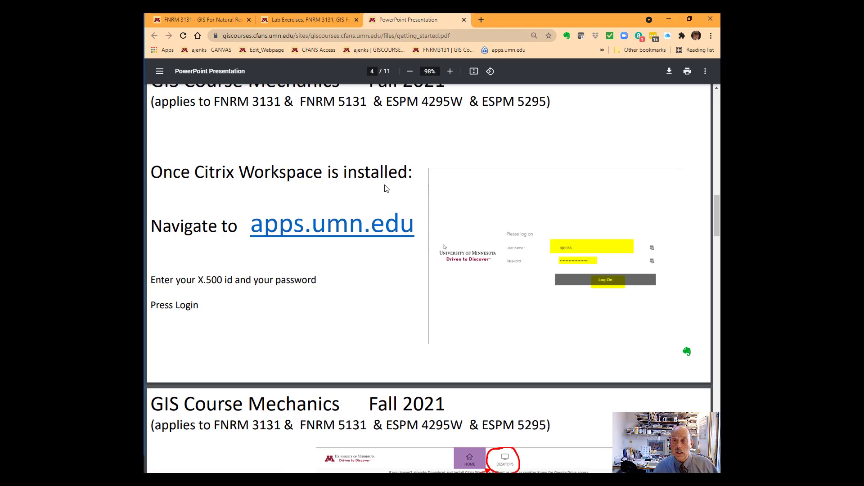
pyautogui.scroll(1, 384, 189)
pyautogui.scroll(-1, 384, 203)
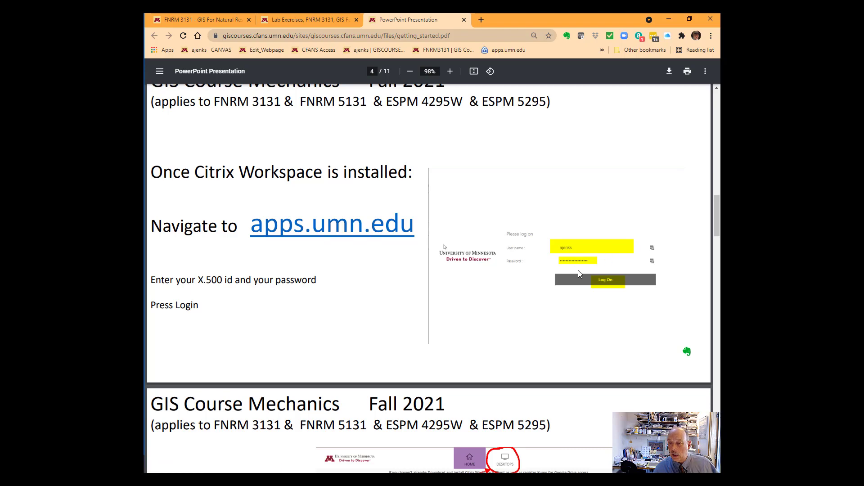
# Read the PDF pages on selecting Desktops, opening CFANS Cloud Desktop and launching its downloaded connection file.
pyautogui.scroll(-4, 585, 266)
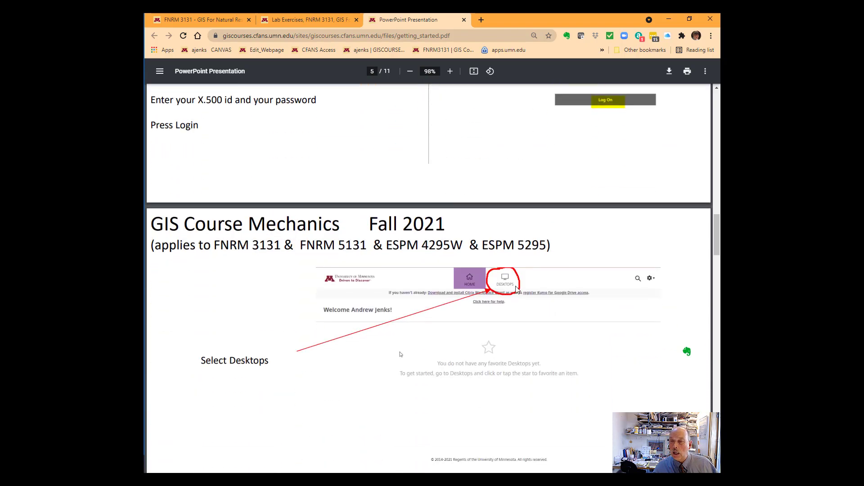
pyautogui.scroll(-5, 456, 282)
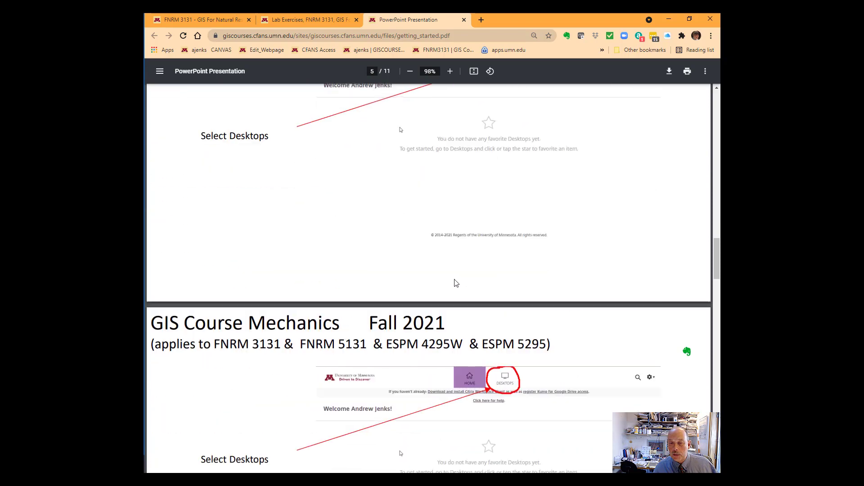
pyautogui.scroll(2, 448, 284)
pyautogui.scroll(-5, 448, 284)
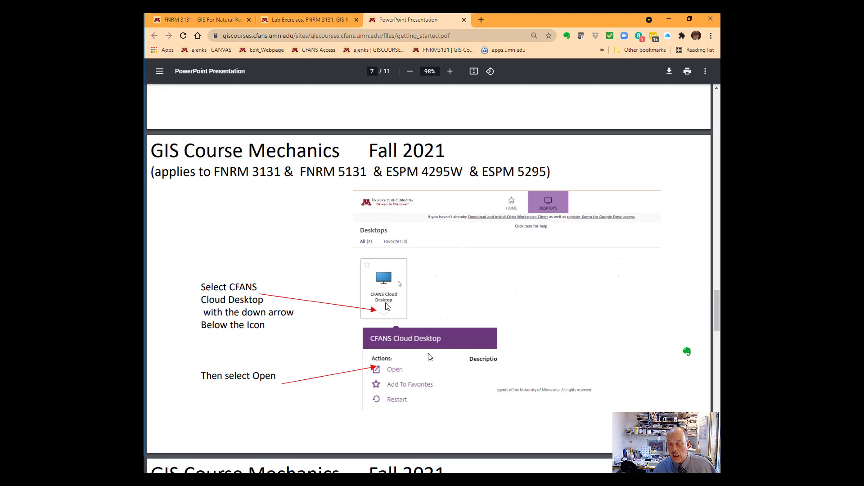
pyautogui.scroll(-1, 386, 300)
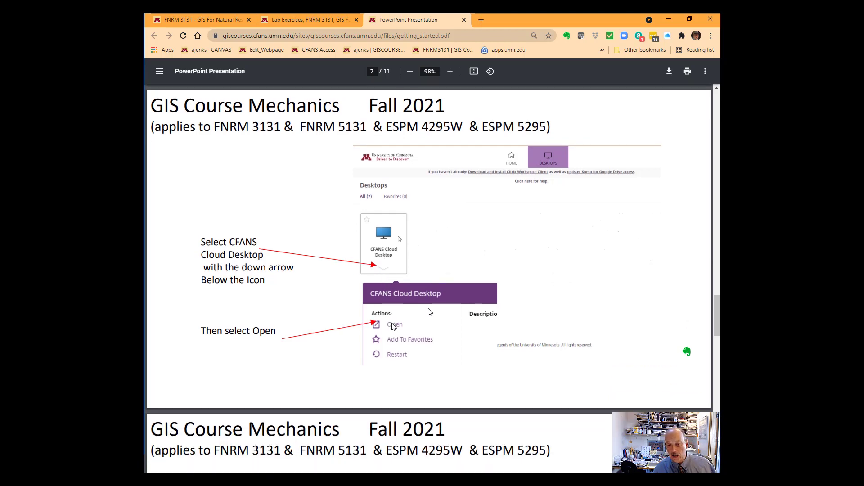
pyautogui.scroll(-4, 394, 326)
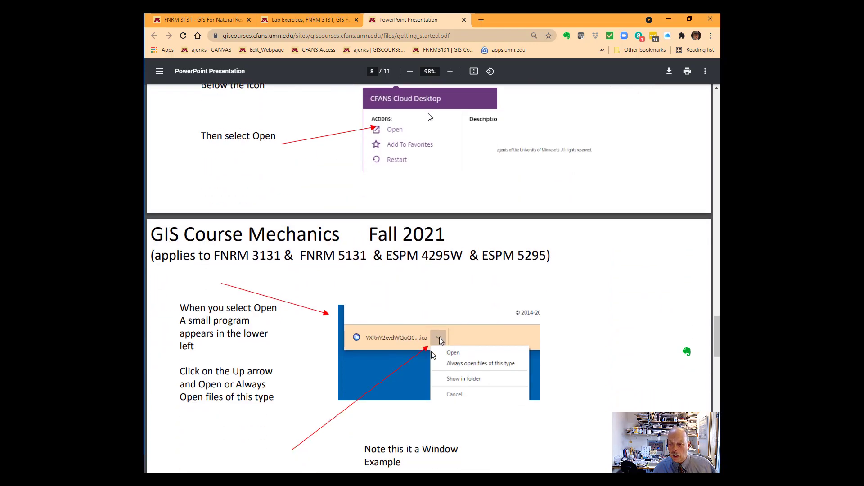
pyautogui.scroll(-3, 432, 355)
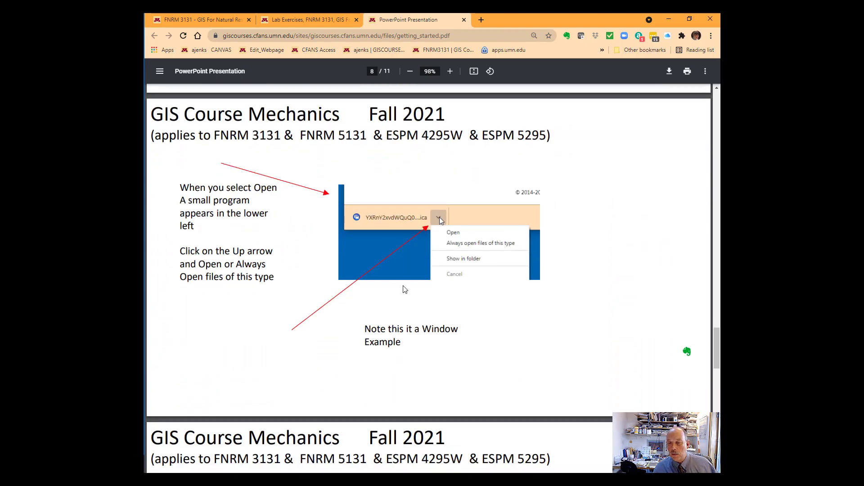
pyautogui.scroll(-5, 405, 290)
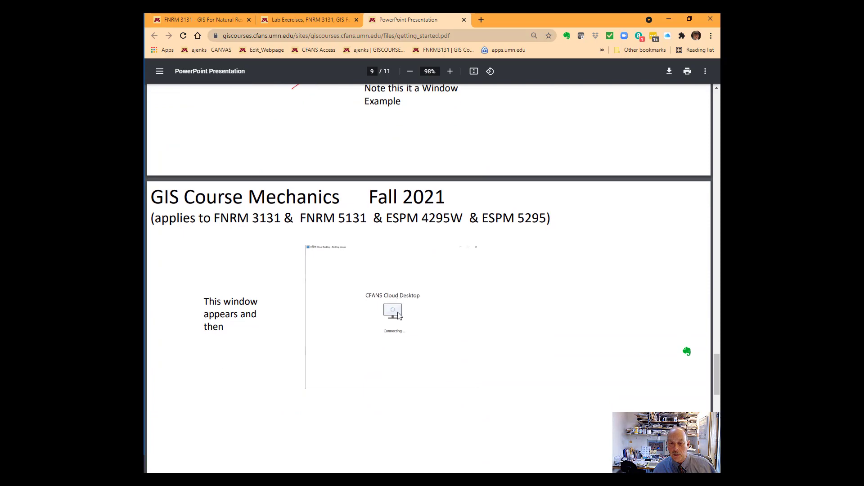
pyautogui.scroll(-2, 399, 315)
pyautogui.scroll(1, 394, 292)
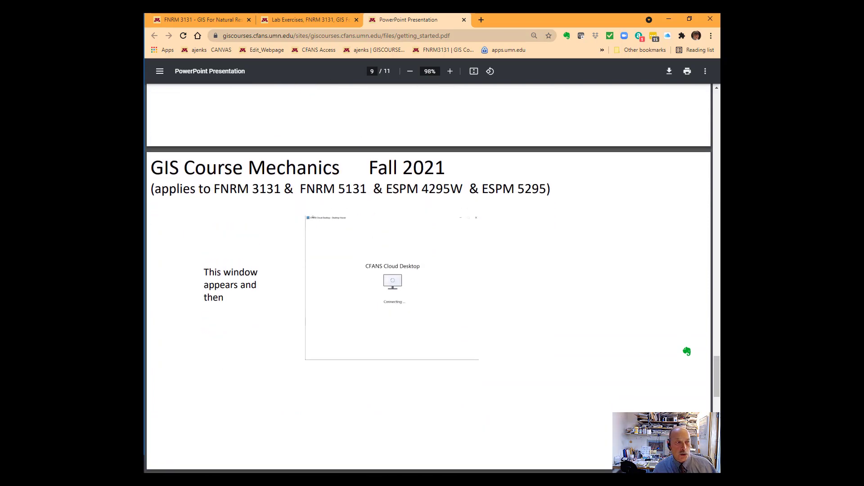
# Go to apps.umn.edu in the class page's browser tab, fill in the saved apps.umn.edu username and password, and log on.
pyautogui.hotkey('ctrl', '1')
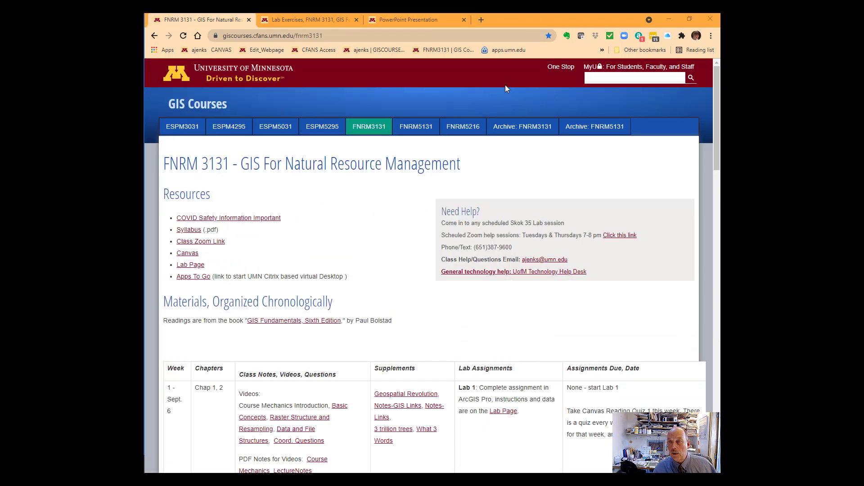
pyautogui.click(501, 51)
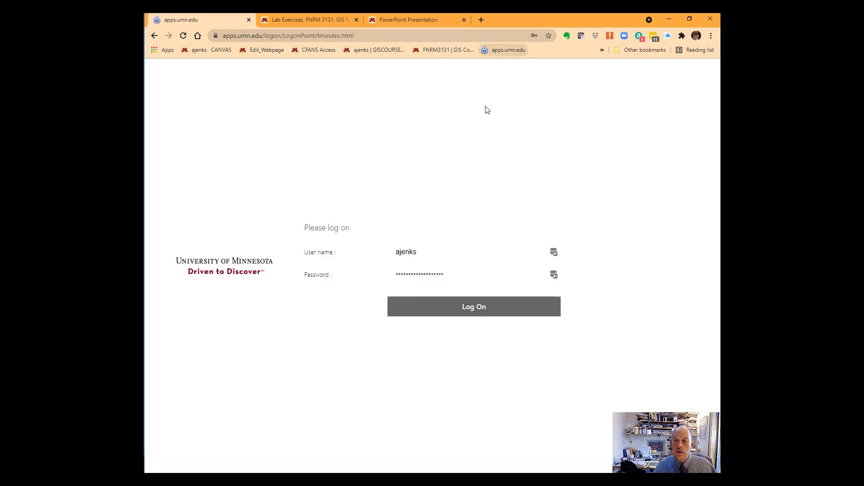
pyautogui.click(554, 275)
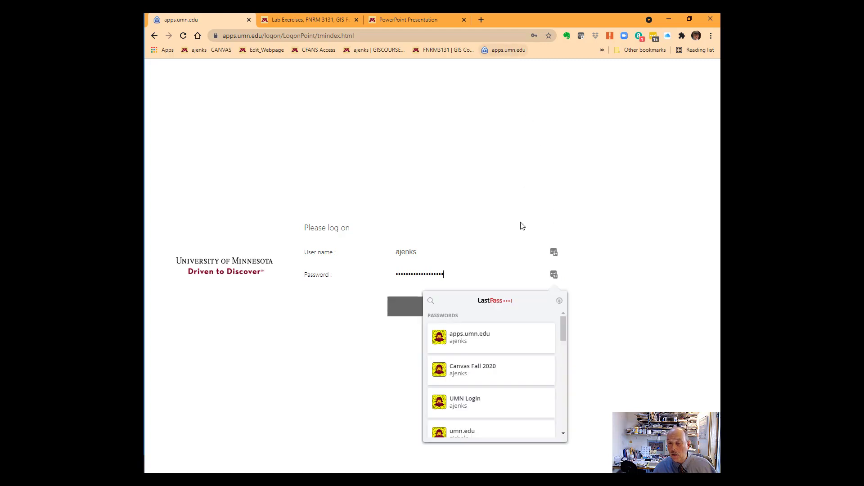
pyautogui.click(466, 343)
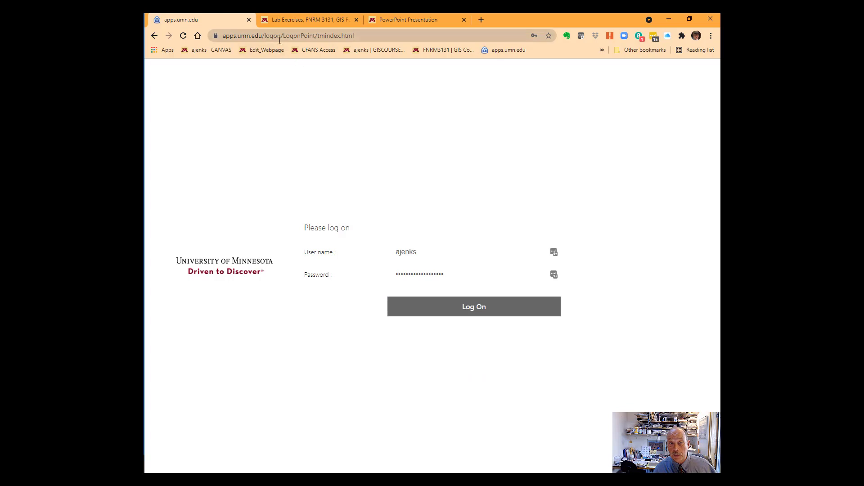
pyautogui.click(438, 314)
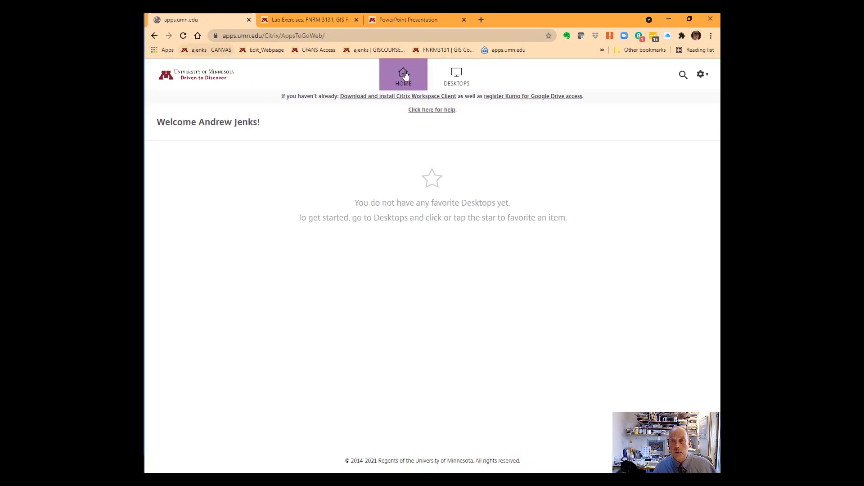
# Launch the CFANS Cloud Desktop from the available desktops by opening its downloaded .ica file.
pyautogui.click(458, 79)
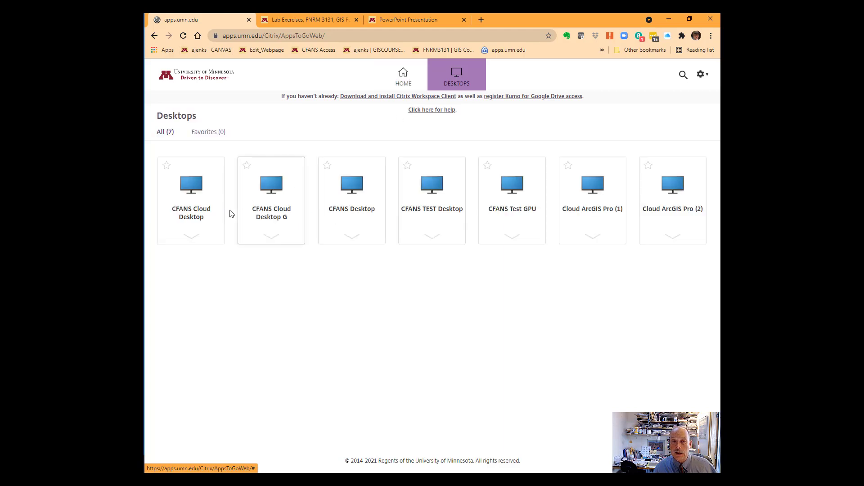
pyautogui.click(191, 236)
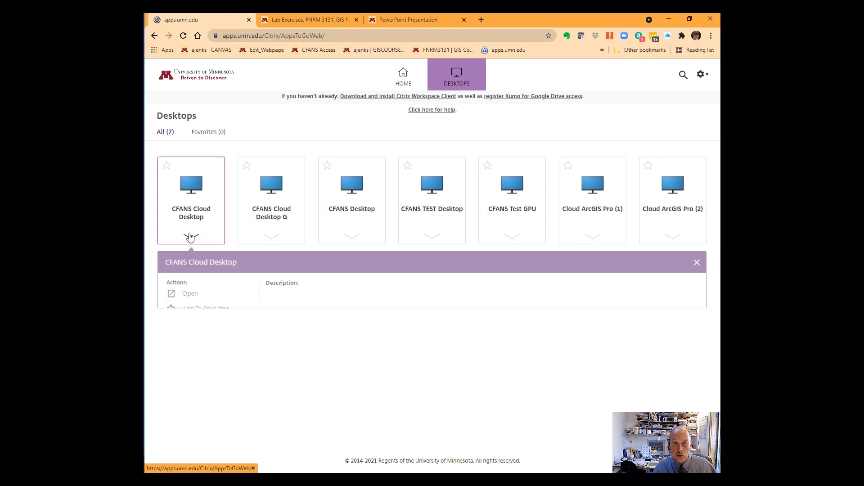
pyautogui.click(186, 298)
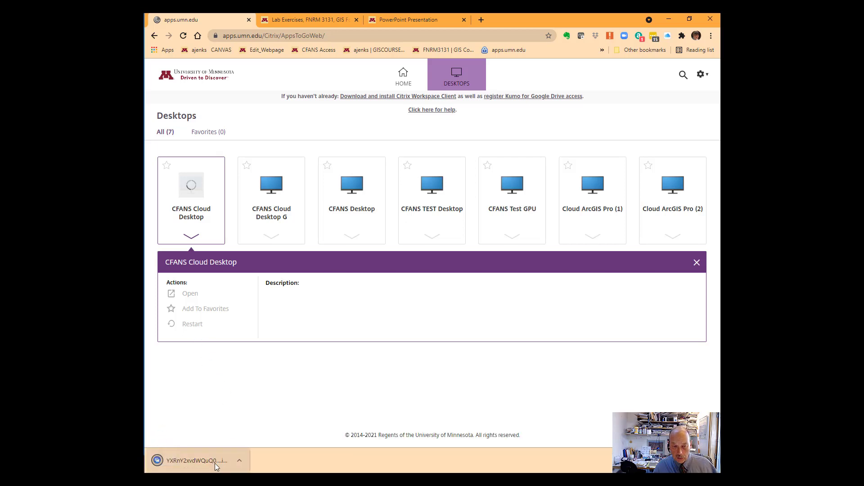
pyautogui.click(239, 461)
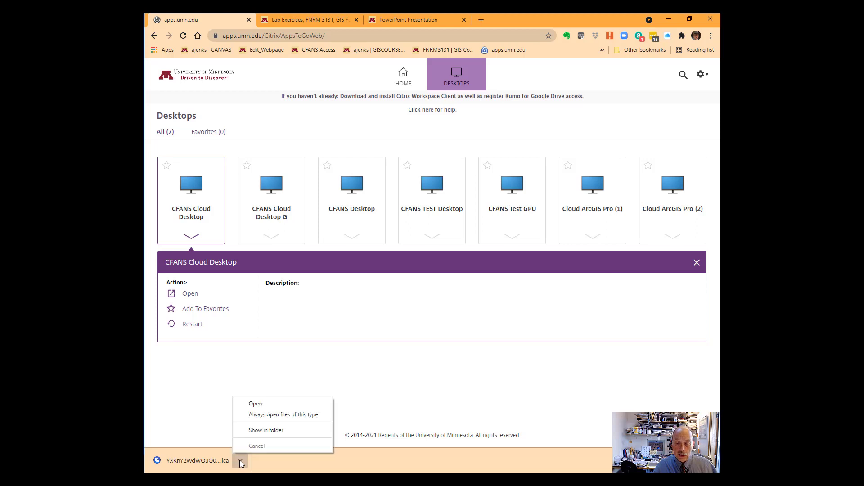
pyautogui.click(256, 407)
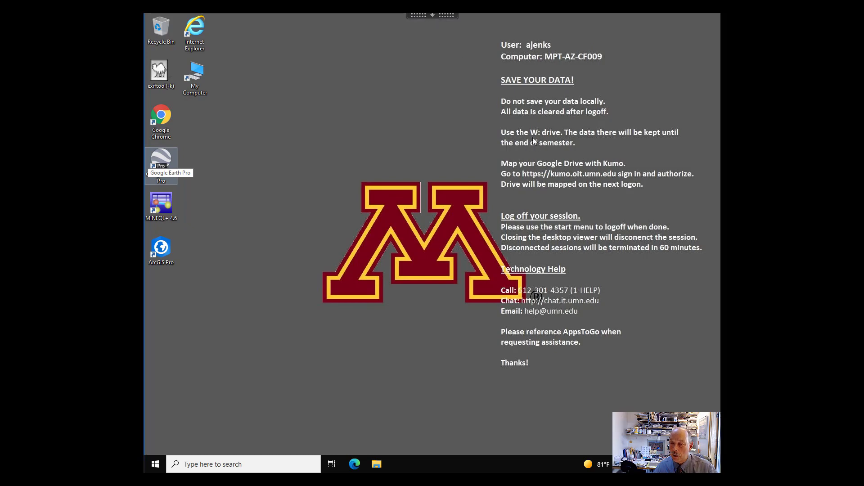
# Set the Citrix Workspace file access preference to Read and write for the remote session.
pyautogui.click(433, 17)
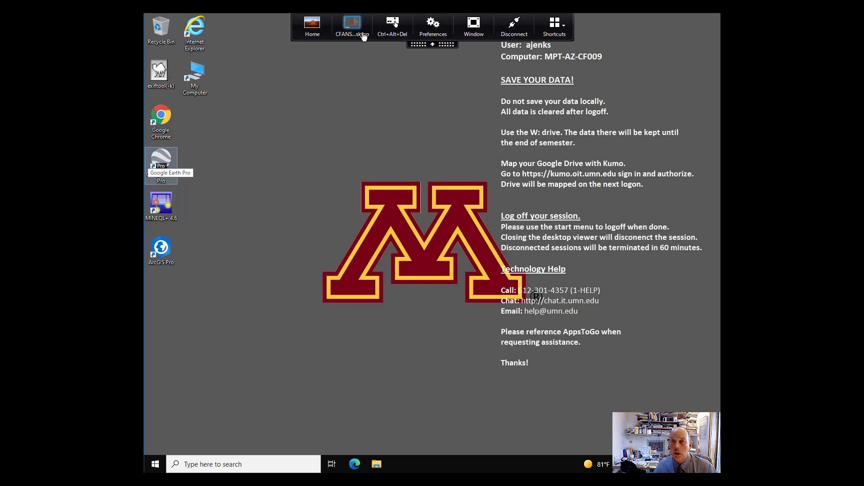
pyautogui.click(427, 38)
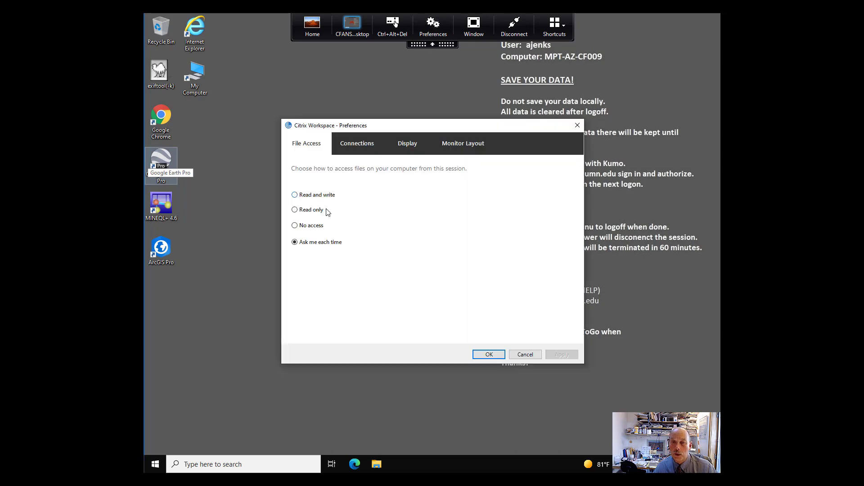
pyautogui.click(295, 196)
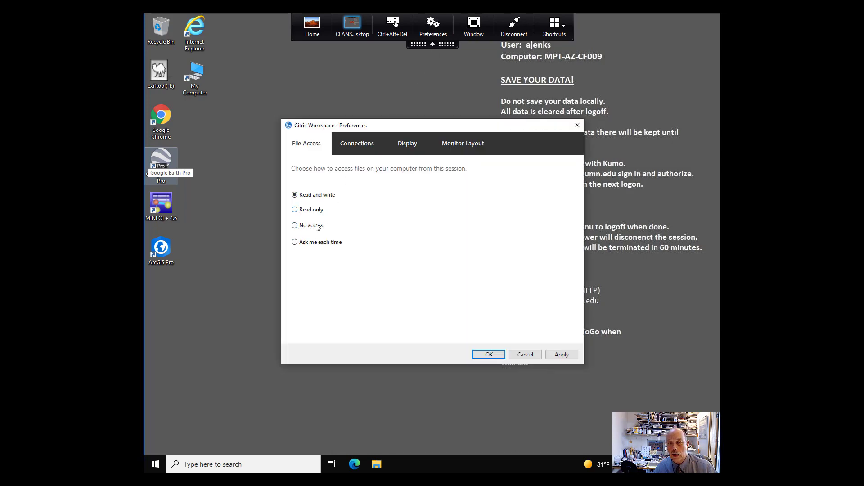
pyautogui.click(488, 356)
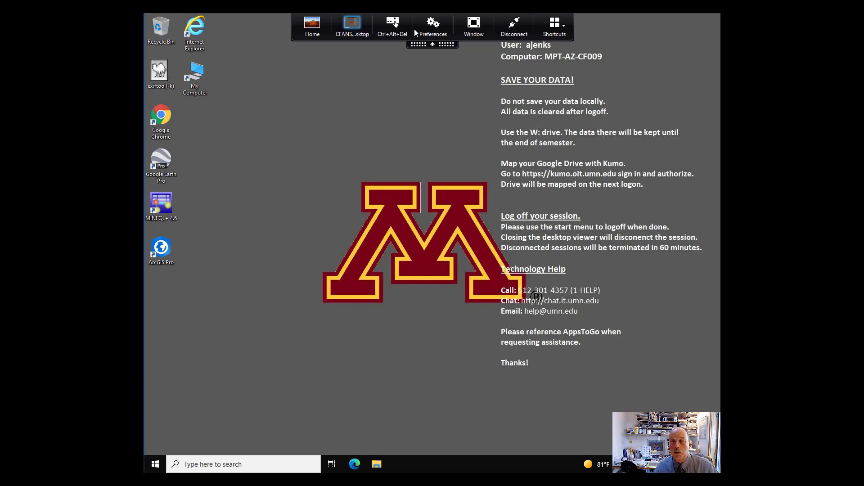
# View the remote session's Ctrl+Alt+Del security options and cancel back to the desktop.
pyautogui.click(394, 31)
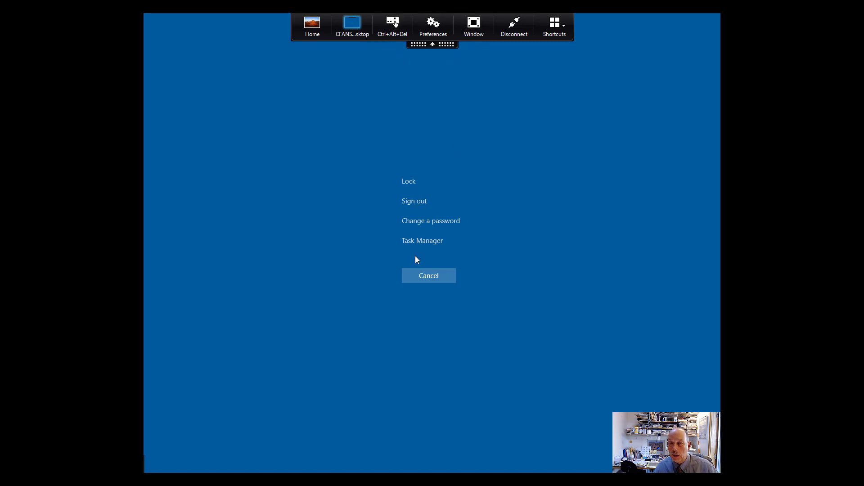
pyautogui.click(421, 281)
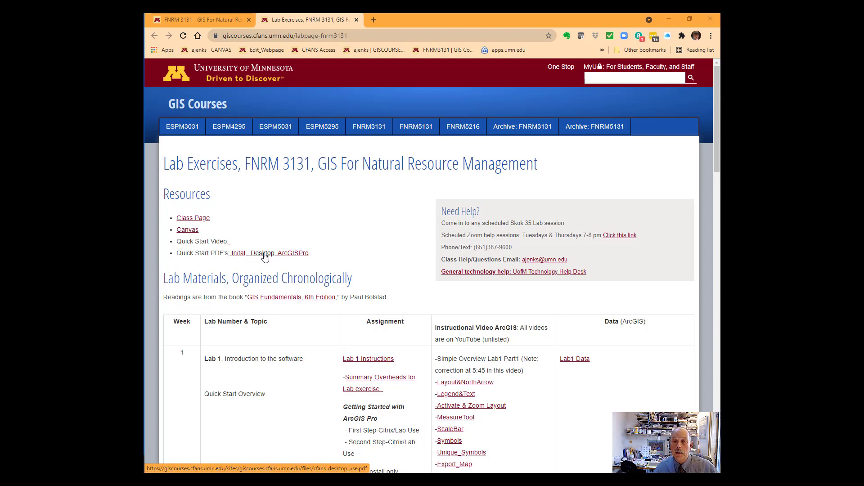
# Open the ArcGISPro Quick Start PDF and read the notes on using ArcGIS Pro on the CFANS Cloud Desktop.
pyautogui.click(291, 254)
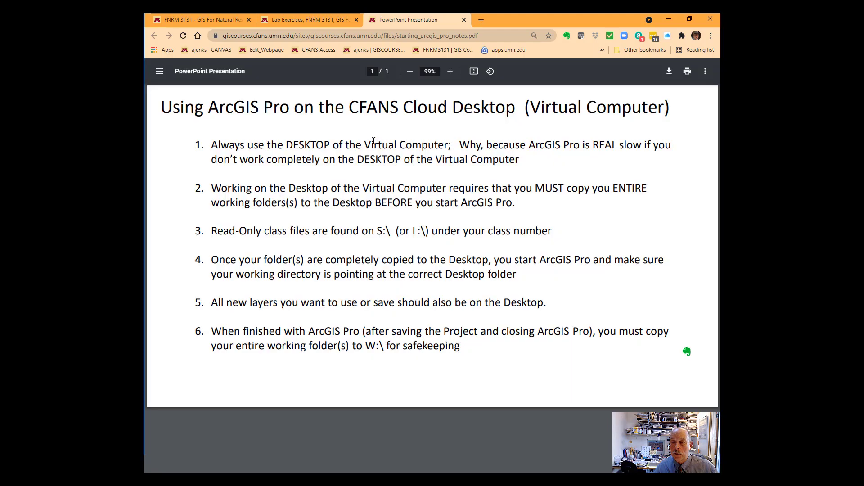
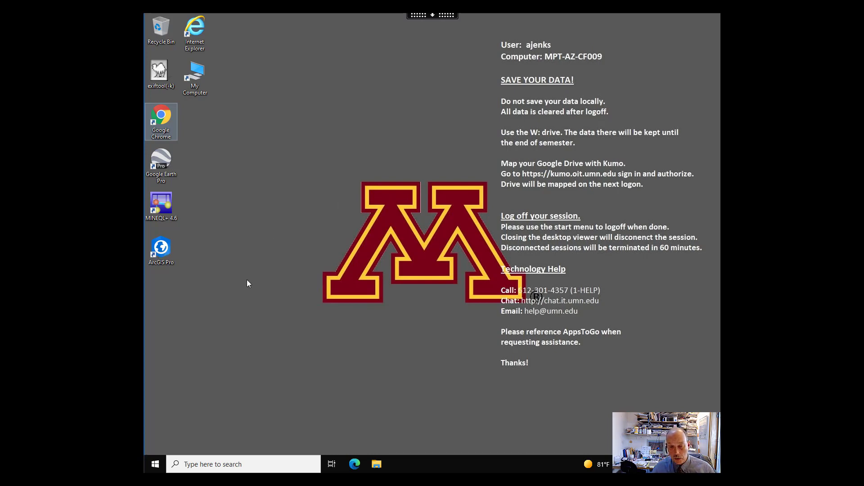
# Switch to File Explorer on the remote desktop and open the FNRM3131 folder on CFANS Cloud Shares (S:).
pyautogui.click(377, 466)
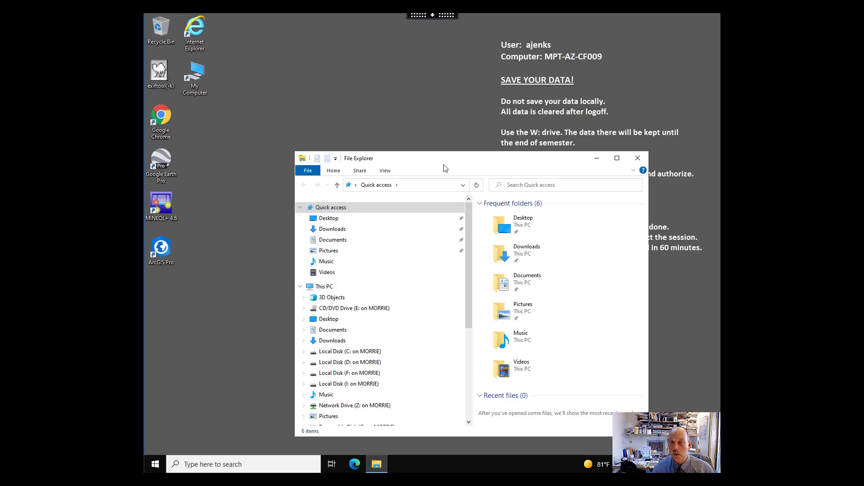
pyautogui.moveTo(454, 161); pyautogui.dragTo(386, 54)
pyautogui.moveTo(401, 179); pyautogui.dragTo(397, 275)
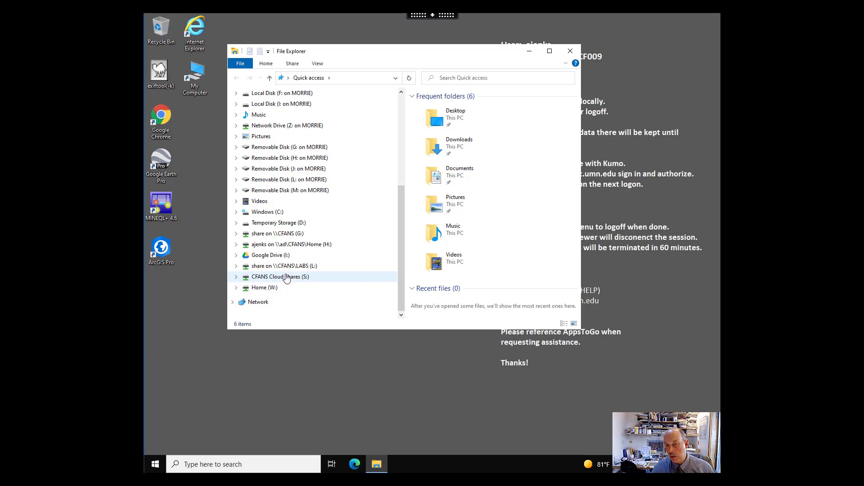
pyautogui.click(286, 280)
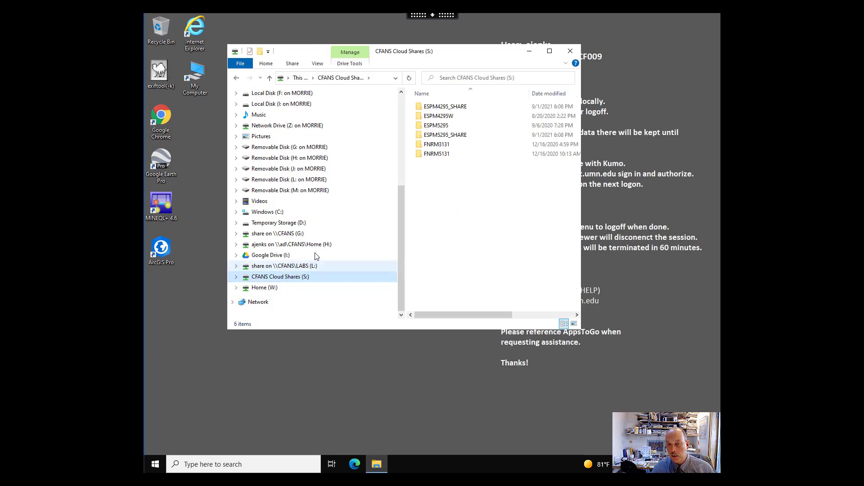
pyautogui.click(435, 145)
pyautogui.doubleClick(436, 147)
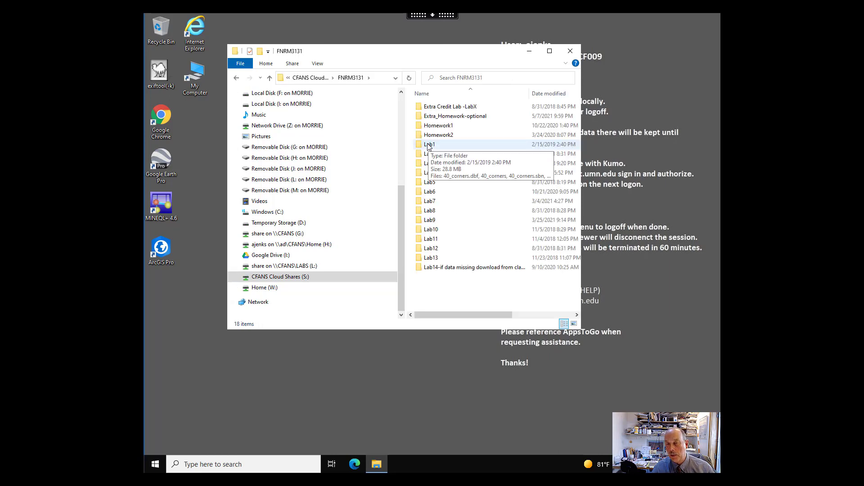
# Copy the Lab1 folder from FNRM3131 to the Home (W:) drive.
pyautogui.rightClick(428, 145)
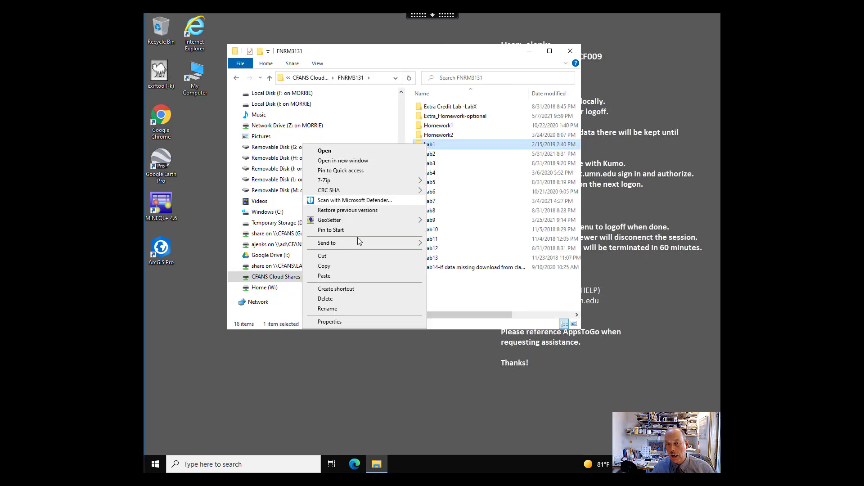
pyautogui.click(360, 266)
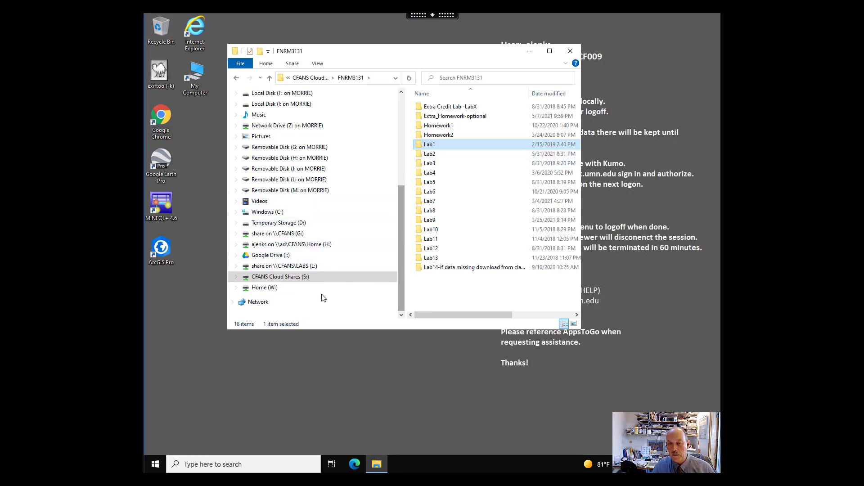
pyautogui.click(268, 292)
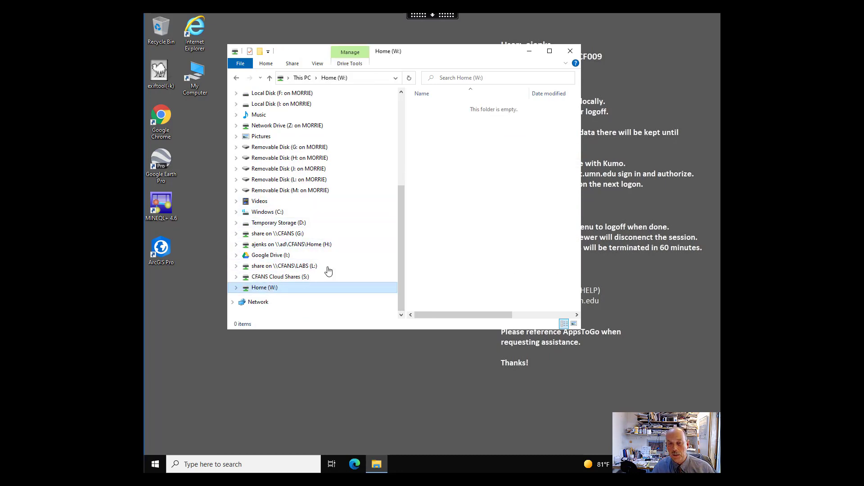
pyautogui.rightClick(454, 172)
pyautogui.click(403, 234)
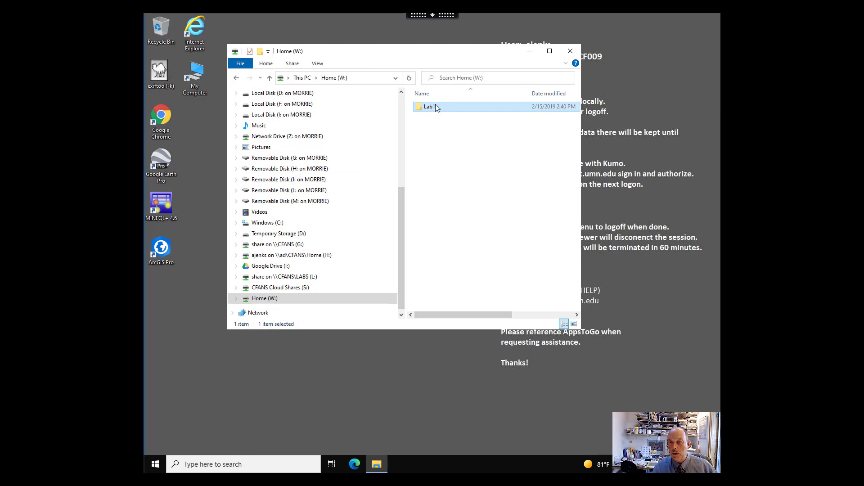
# Move the Lab1 folder from Home (W:) onto the remote desktop and close File Explorer.
pyautogui.moveTo(405, 51); pyautogui.dragTo(465, 113)
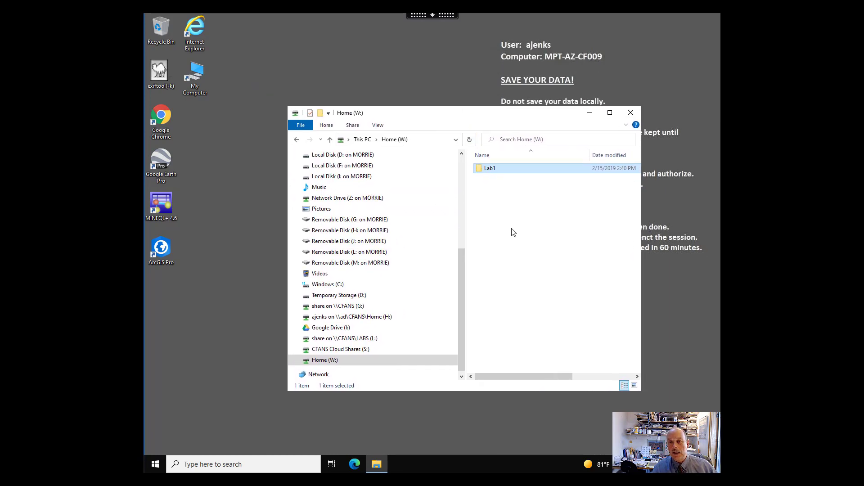
pyautogui.rightClick(503, 171)
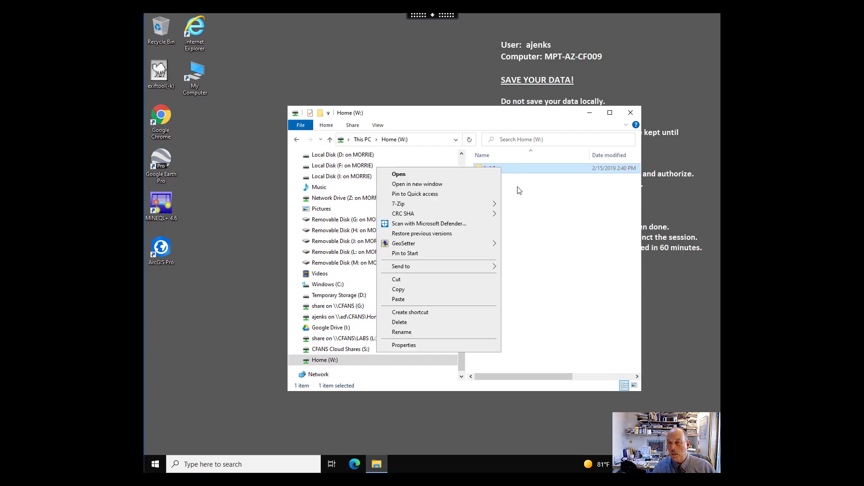
pyautogui.click(400, 290)
pyautogui.rightClick(262, 45)
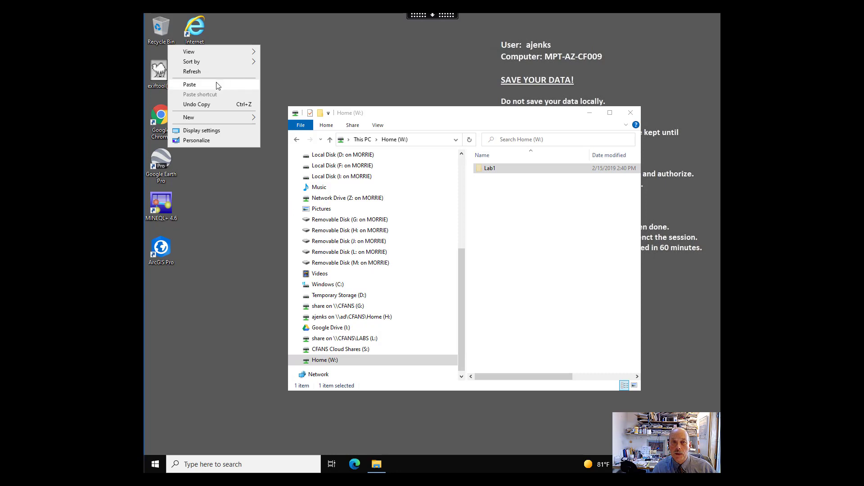
pyautogui.click(217, 85)
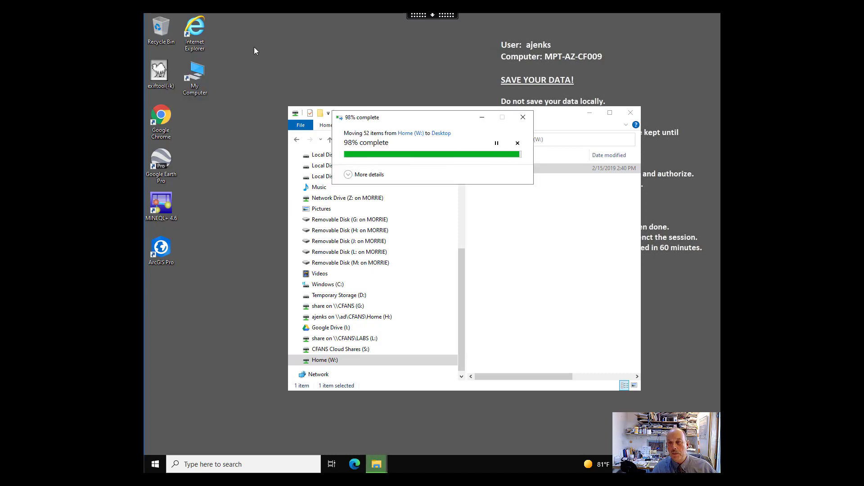
pyautogui.click(631, 113)
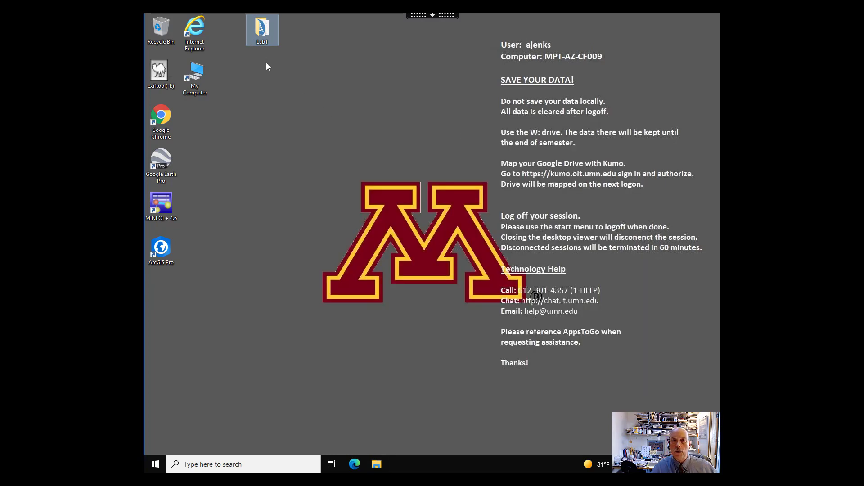
# Start ArcGIS Pro and sign in through the organization URL umn with the UMN Internet ID and account password.
pyautogui.click(161, 252)
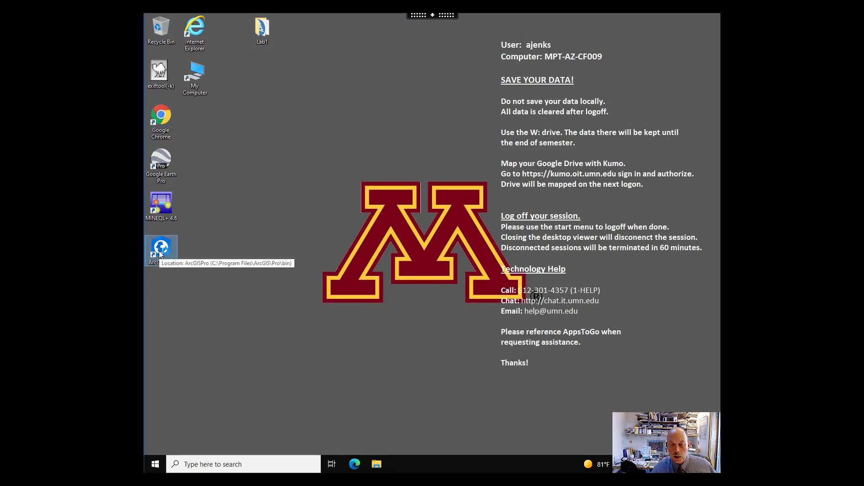
pyautogui.doubleClick(160, 253)
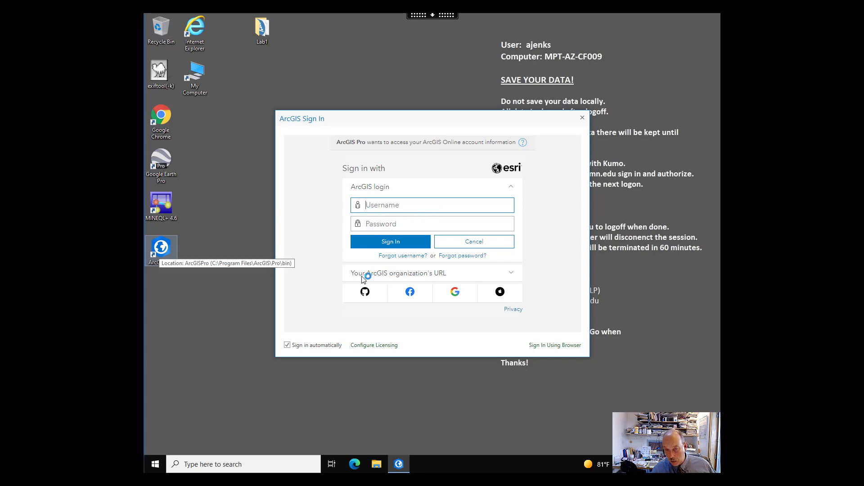
pyautogui.click(444, 276)
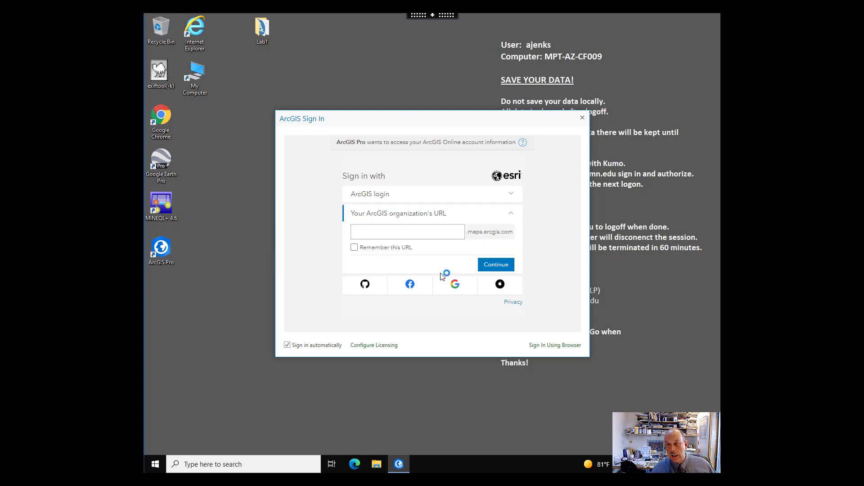
pyautogui.click(435, 234)
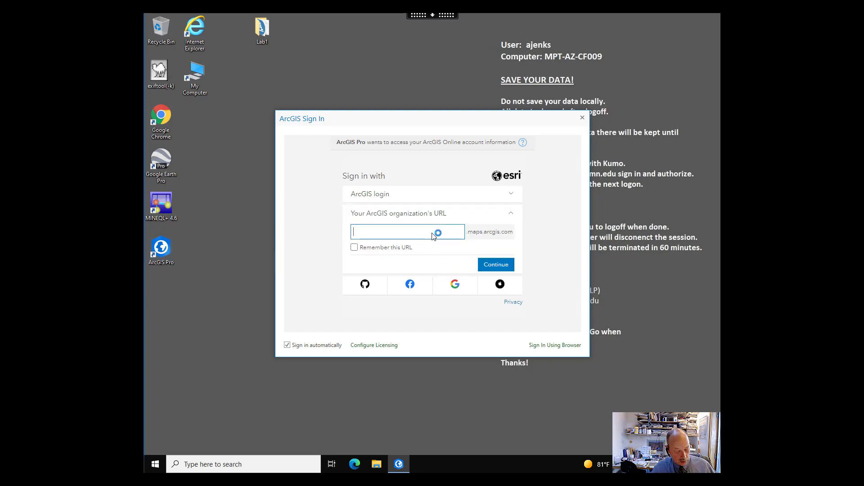
pyautogui.write('umn')
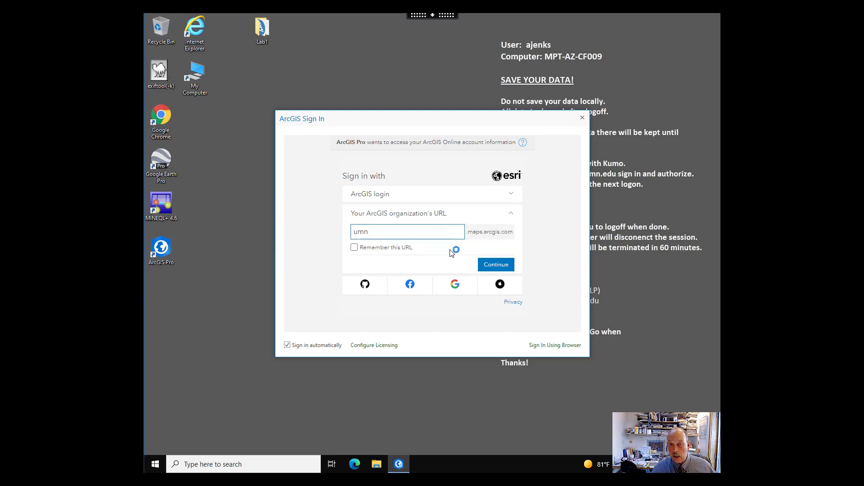
pyautogui.click(494, 266)
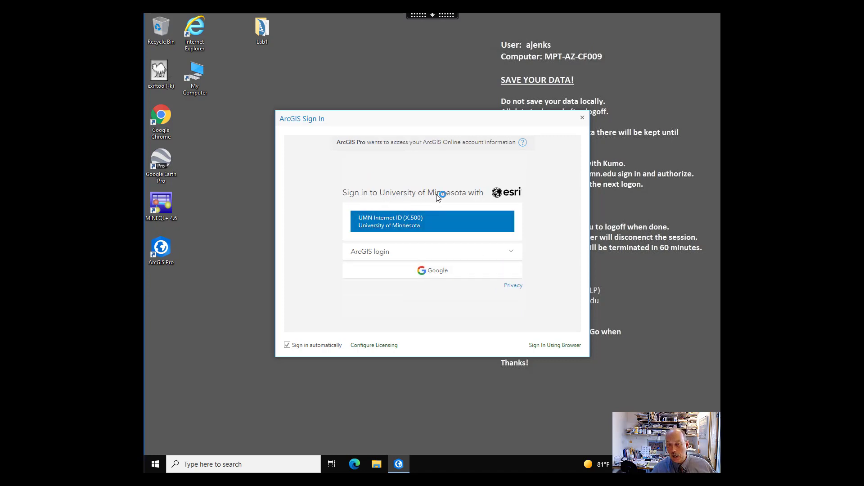
pyautogui.click(401, 224)
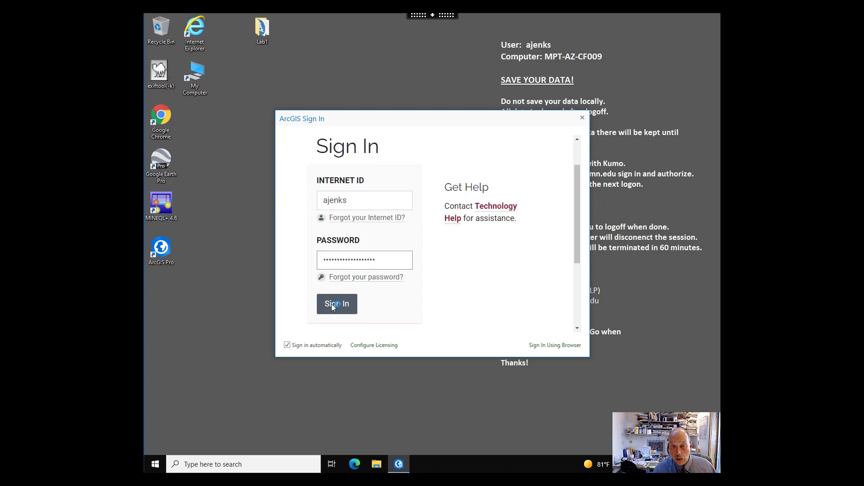
pyautogui.click(333, 303)
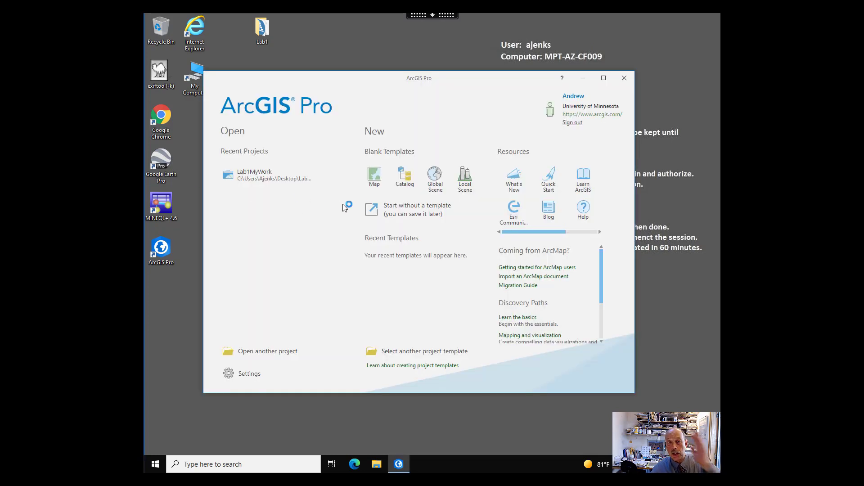
# Start a new project from the blank Map template and name it lab1mywork.
pyautogui.click(374, 178)
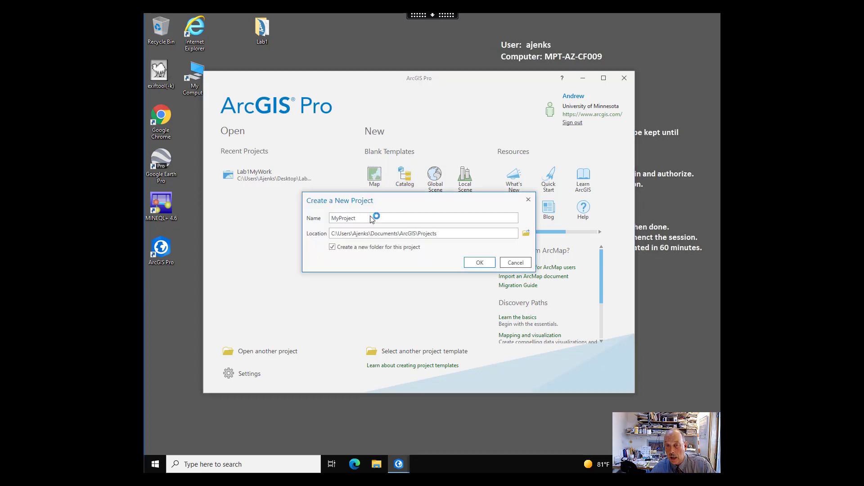
pyautogui.moveTo(371, 219); pyautogui.dragTo(316, 218)
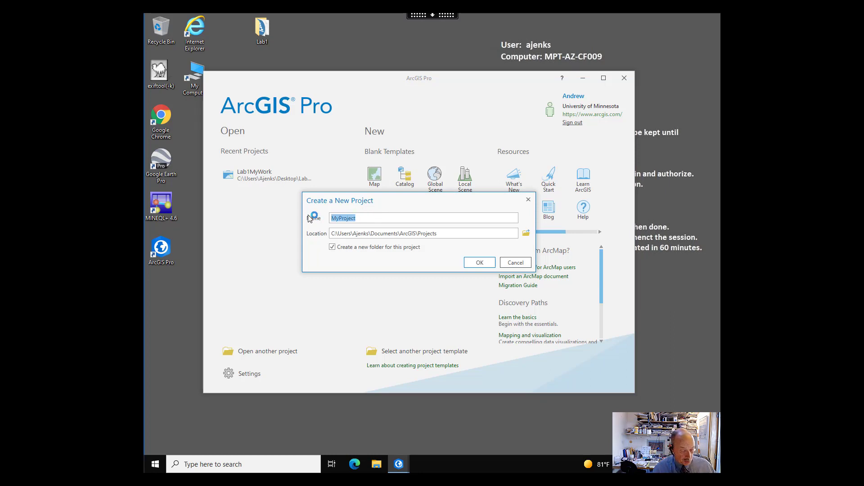
pyautogui.write('lab')
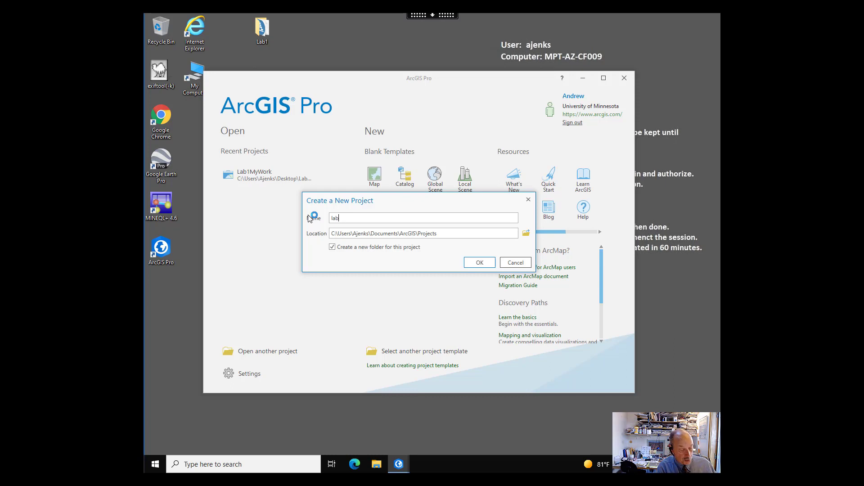
pyautogui.write('1')
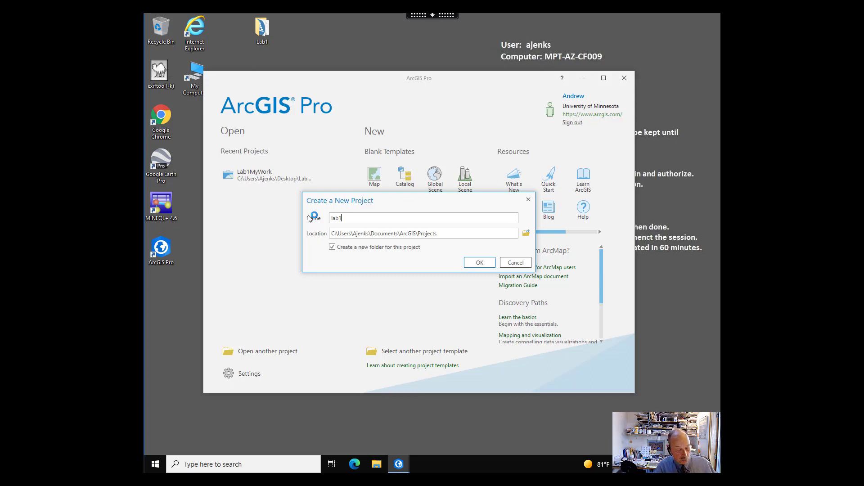
pyautogui.write('mywork')
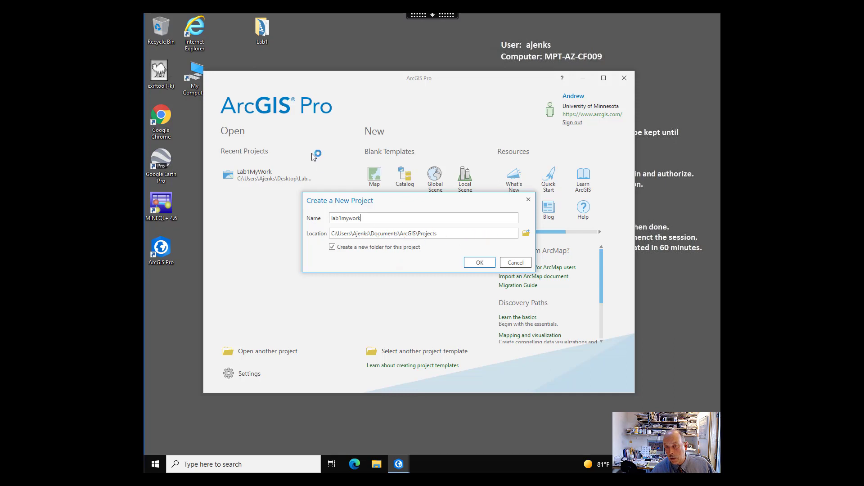
# Set the project location to the Lab1 folder on the Desktop and create the project.
pyautogui.click(526, 234)
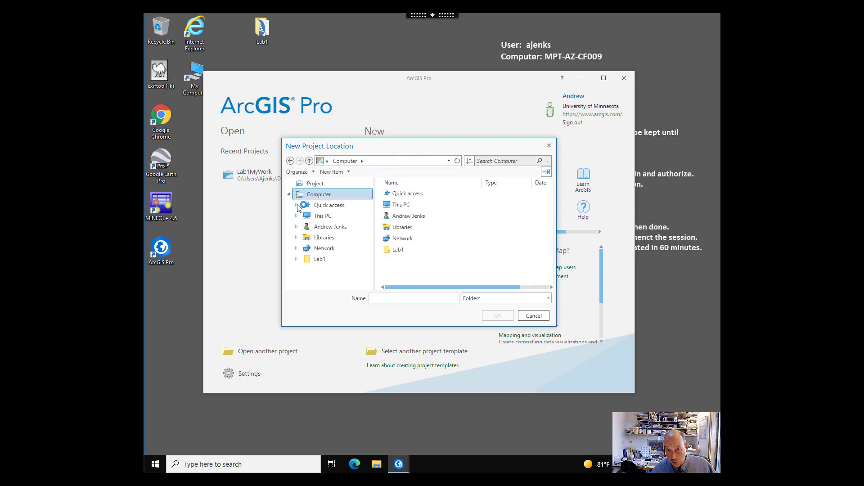
pyautogui.click(297, 216)
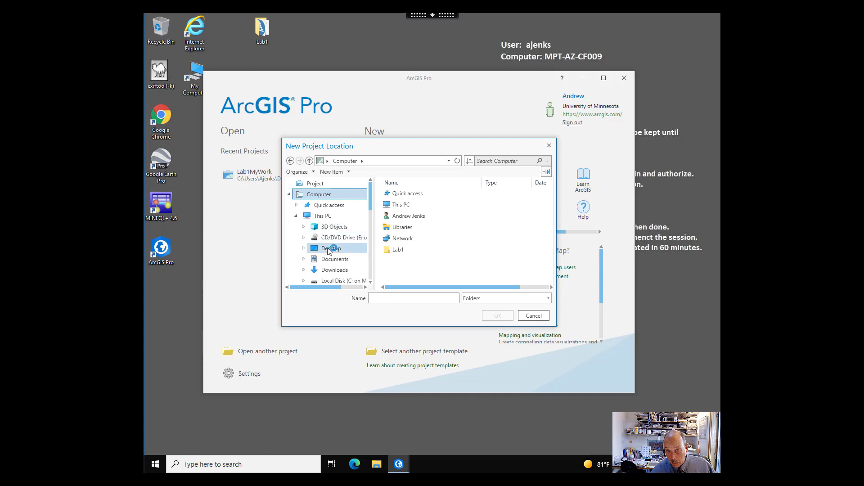
pyautogui.click(331, 248)
pyautogui.click(397, 194)
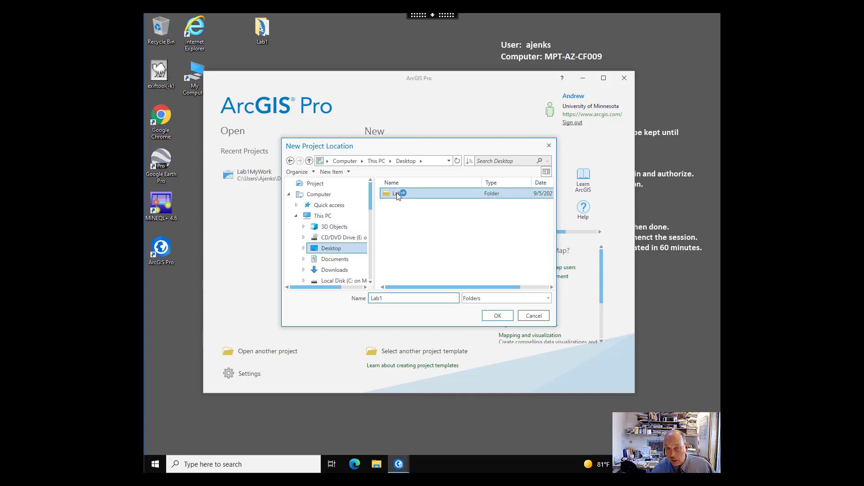
pyautogui.click(497, 313)
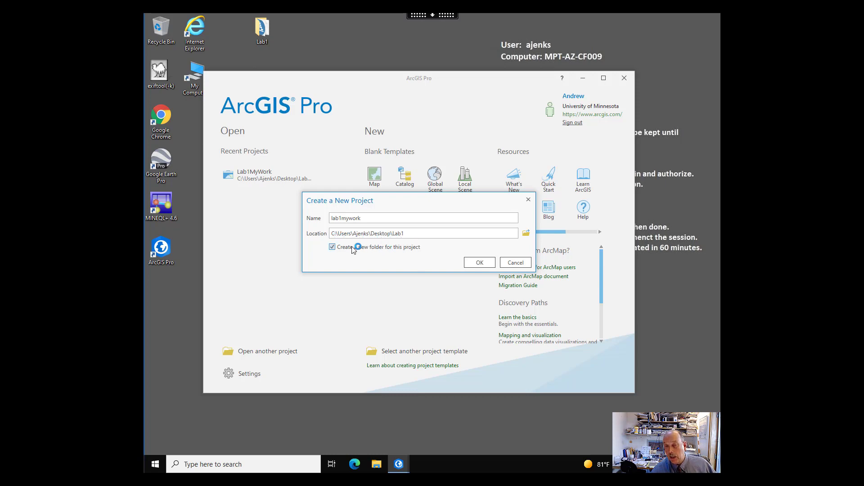
pyautogui.click(479, 262)
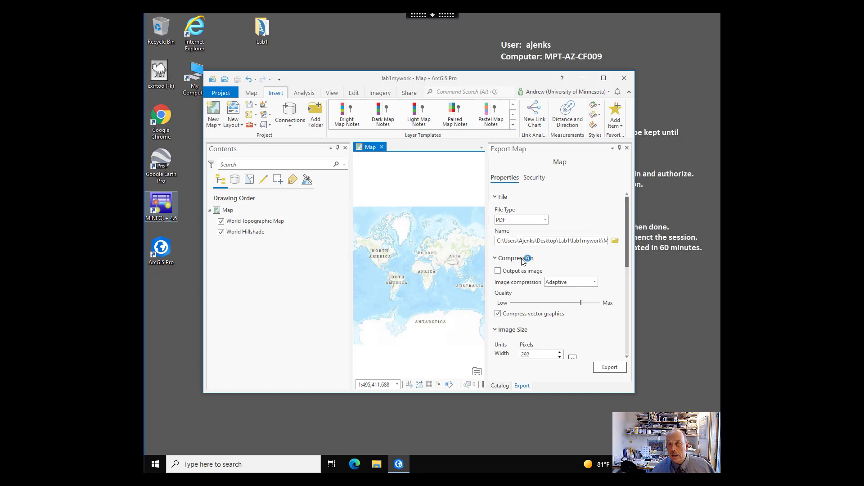
# Auto-hide the docked Export Map and Catalog panes to enlarge the map, and bring up the Catalog pane.
pyautogui.click(621, 149)
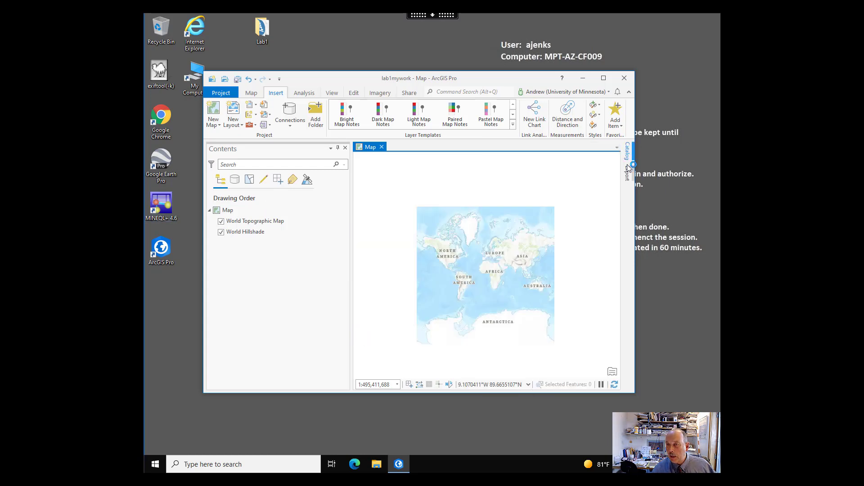
pyautogui.click(628, 152)
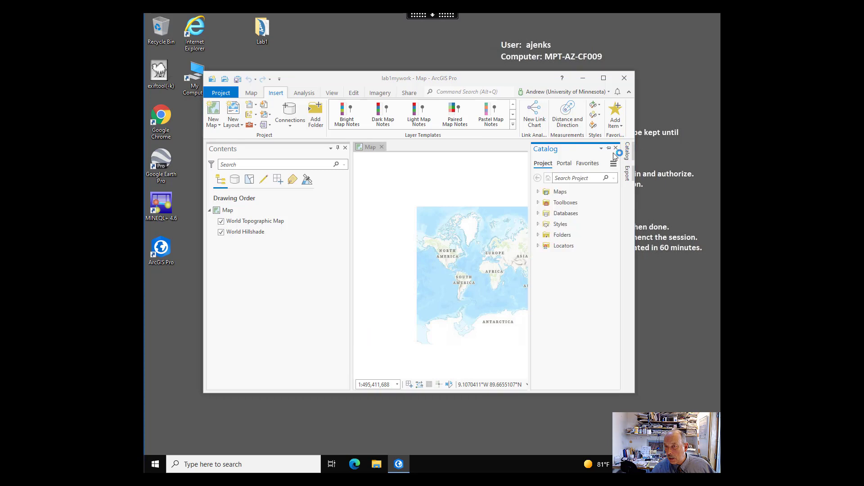
# Dock the Catalog pane beside the map and set it back to auto-hide.
pyautogui.click(608, 149)
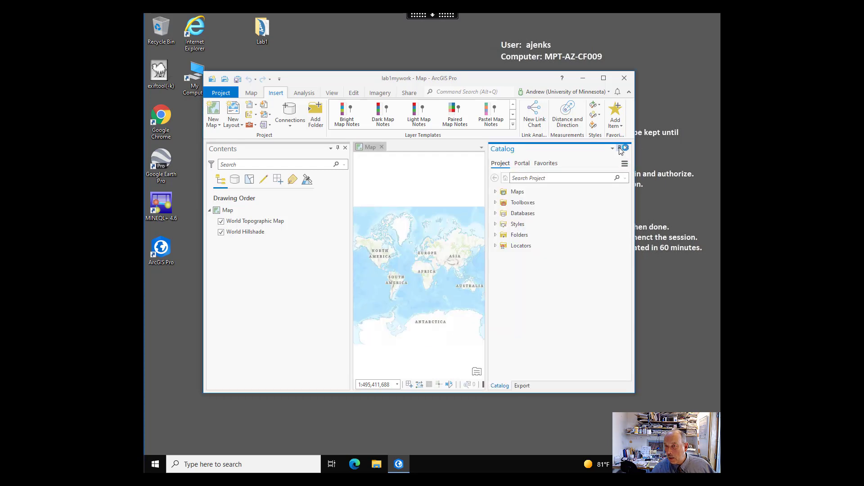
pyautogui.click(619, 148)
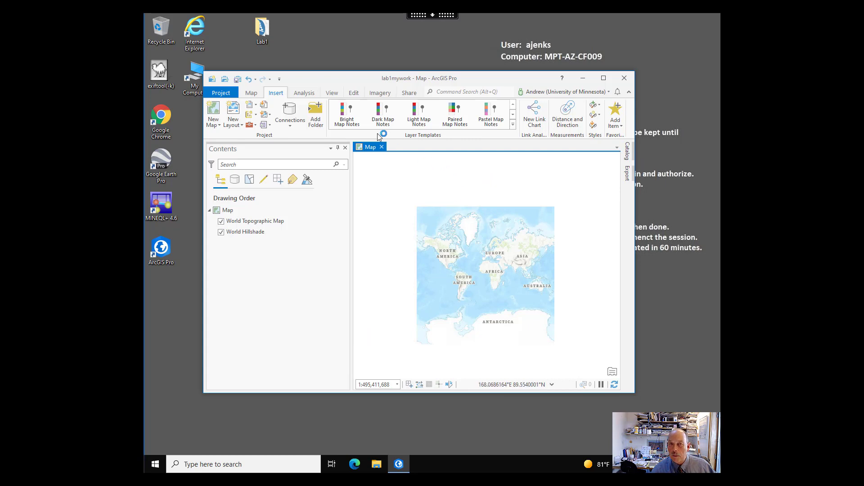
pyautogui.click(297, 210)
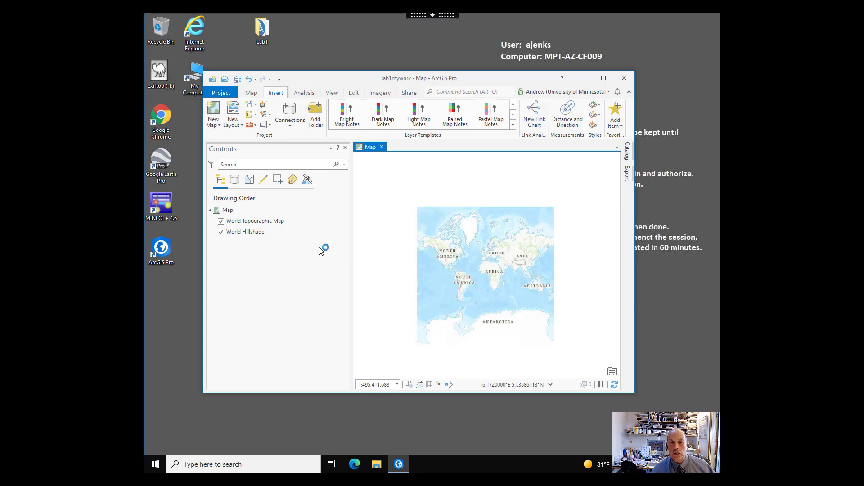
# Remove the World Topographic Map and World Hillshade basemap layers from the map.
pyautogui.click(266, 223)
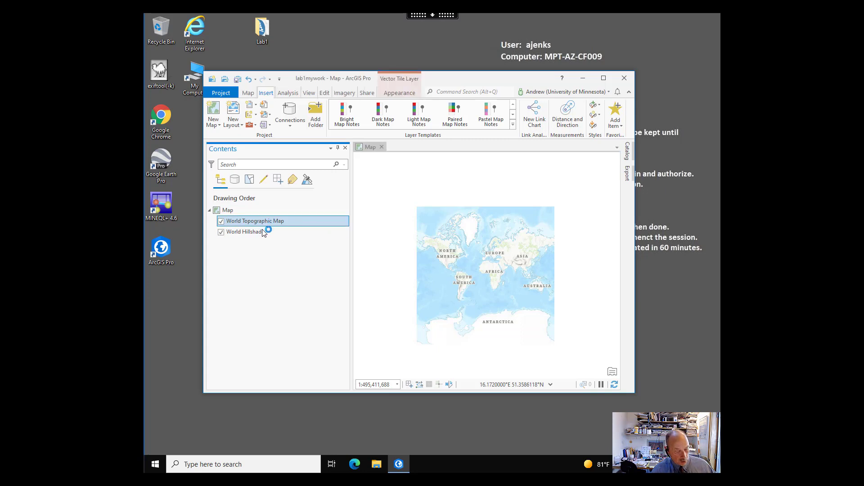
pyautogui.keyDown('ctrl'); pyautogui.click(263, 231); pyautogui.keyUp('ctrl')
pyautogui.rightClick(261, 231)
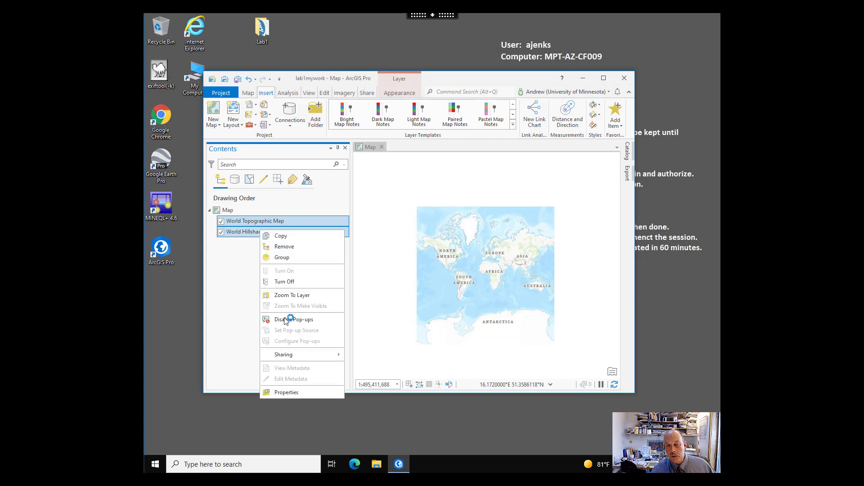
pyautogui.click(291, 247)
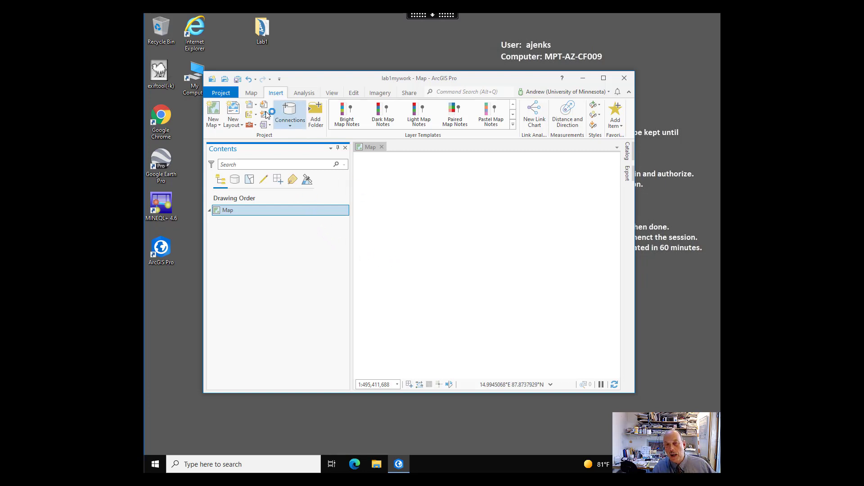
# Add the lakes.shp and roads.shp shapefiles from the Lab1 folder on the Desktop to the map.
pyautogui.click(251, 94)
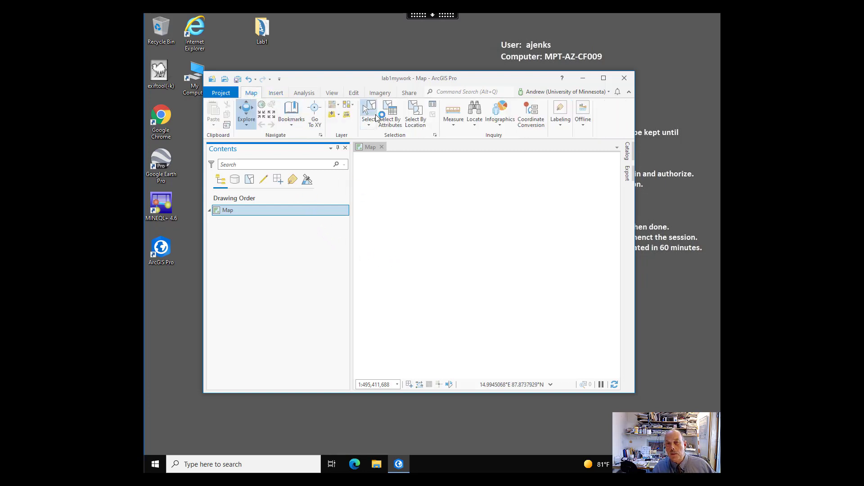
pyautogui.click(334, 115)
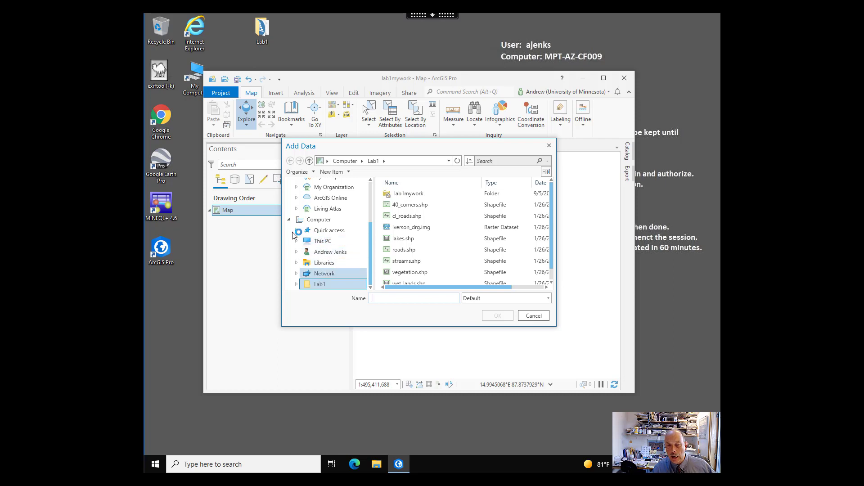
pyautogui.click(296, 241)
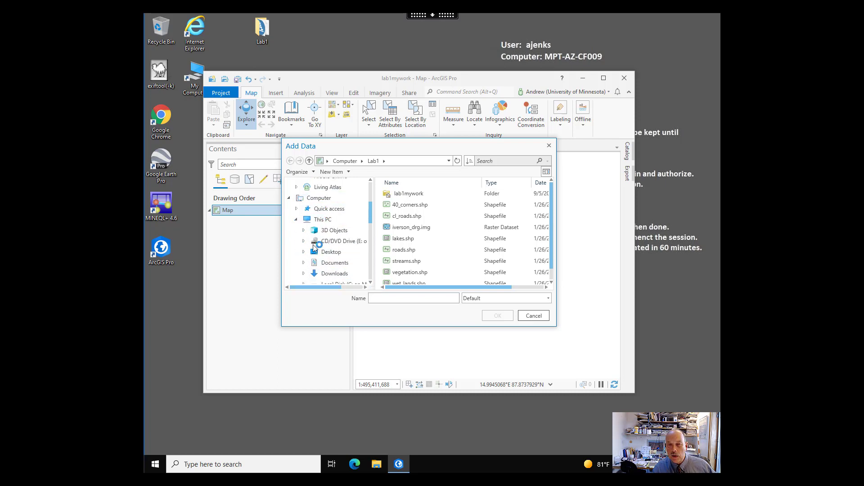
pyautogui.click(326, 253)
pyautogui.click(393, 197)
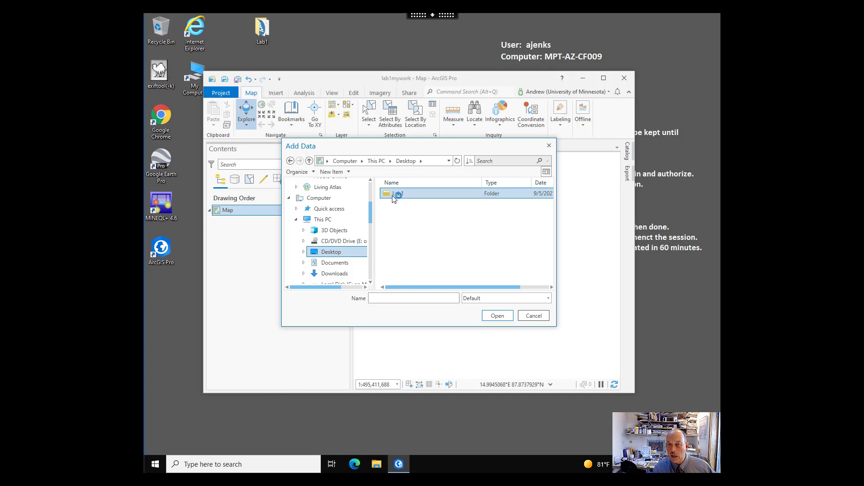
pyautogui.click(402, 239)
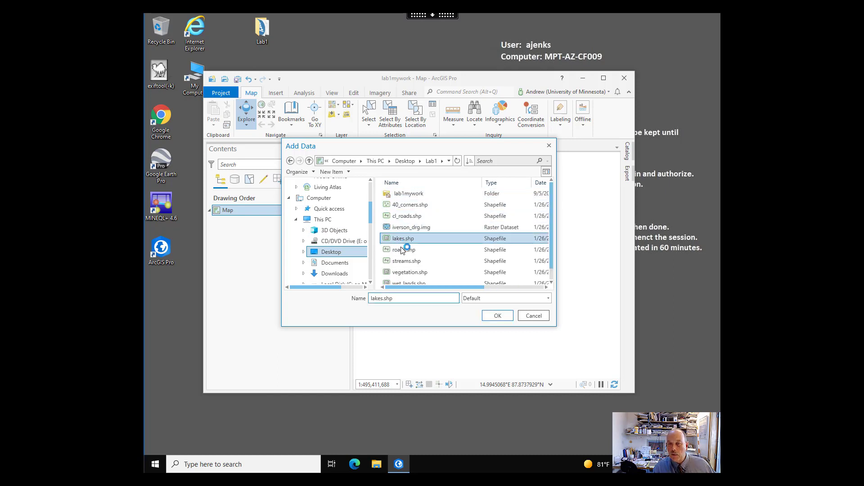
pyautogui.keyDown('ctrl'); pyautogui.click(402, 250); pyautogui.keyUp('ctrl')
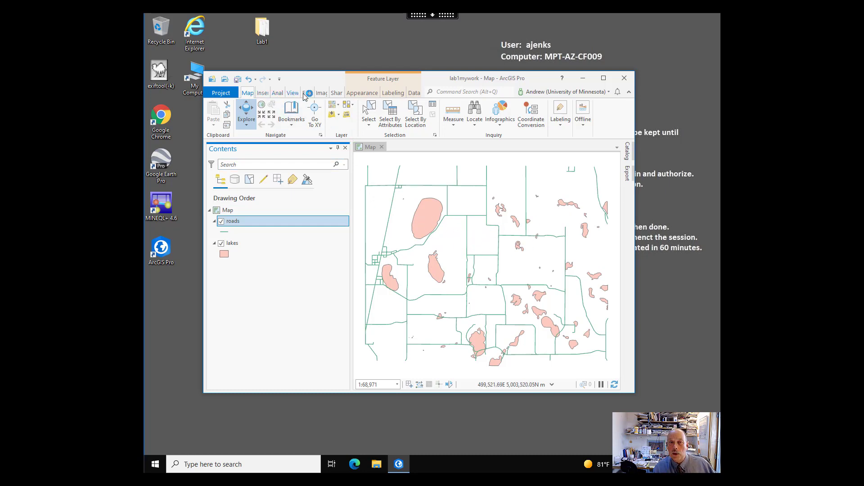
# Create a new layout with the ANSI portrait Letter page size, 8.5 x 11 inches.
pyautogui.click(263, 93)
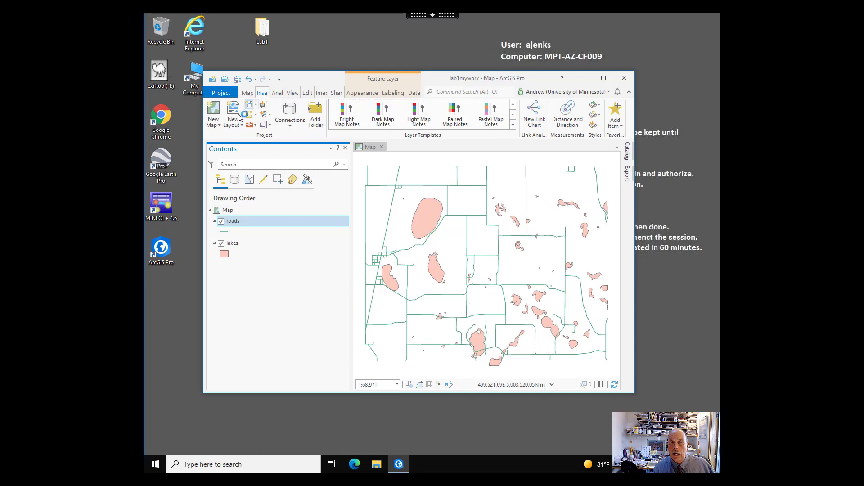
pyautogui.click(233, 119)
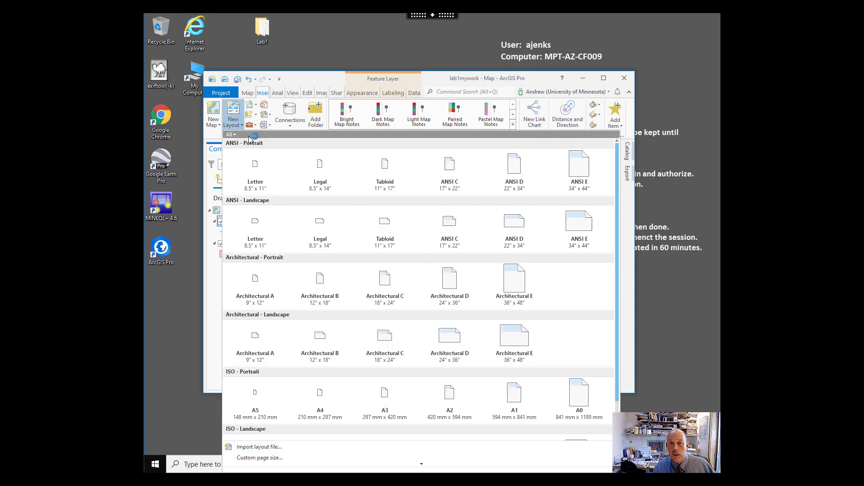
pyautogui.click(257, 168)
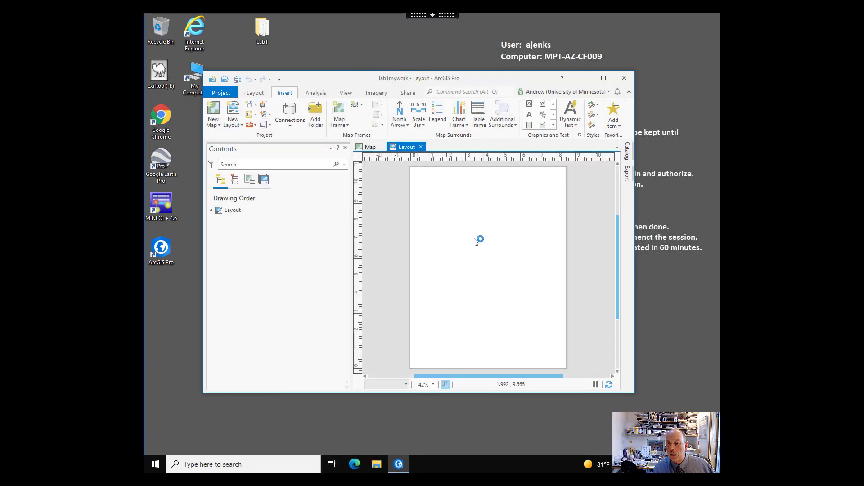
# Insert a map frame showing the roads and lakes map, covering most of the layout page.
pyautogui.click(346, 125)
pyautogui.click(440, 190)
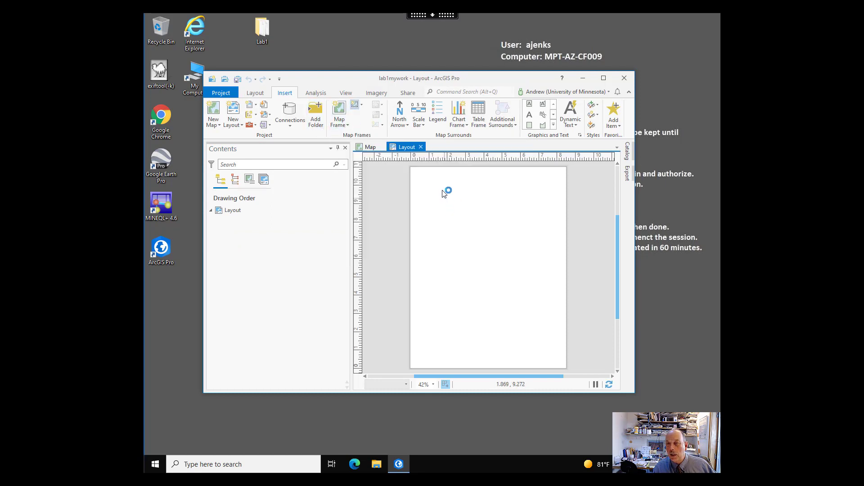
pyautogui.moveTo(439, 235); pyautogui.dragTo(542, 344)
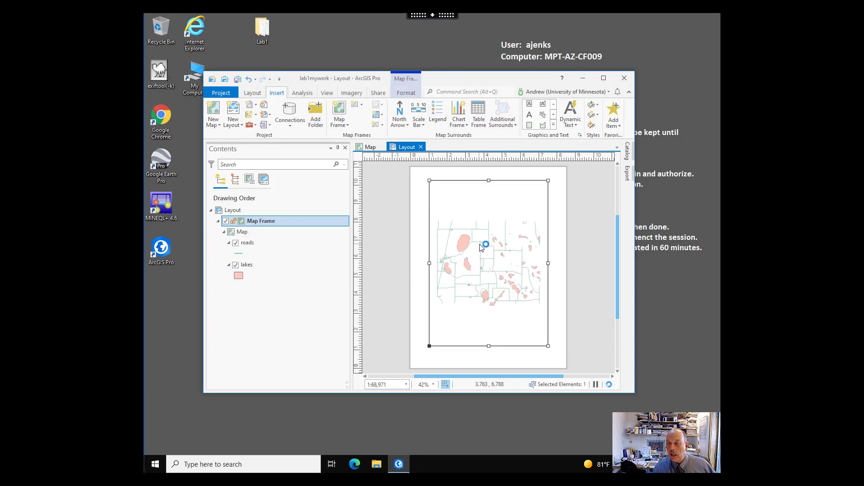
# Export the layout as a PDF into the Lab1MyWork project folder and dock the Export Layout pane.
pyautogui.click(369, 146)
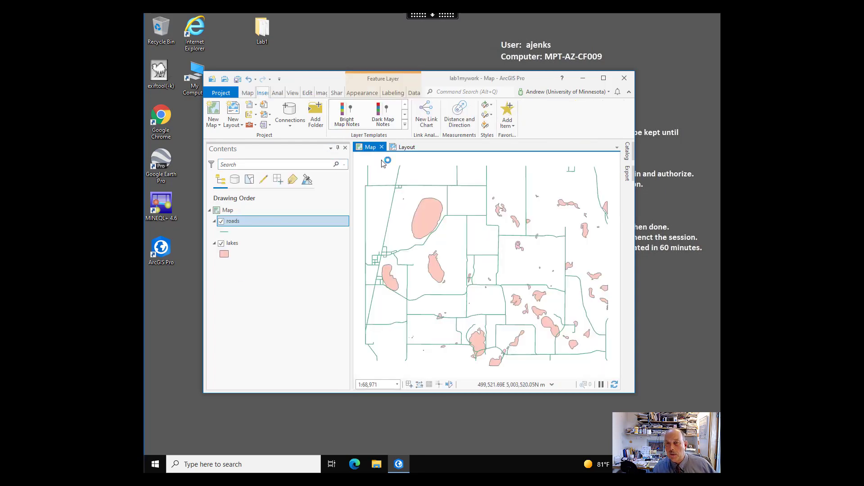
pyautogui.click(405, 147)
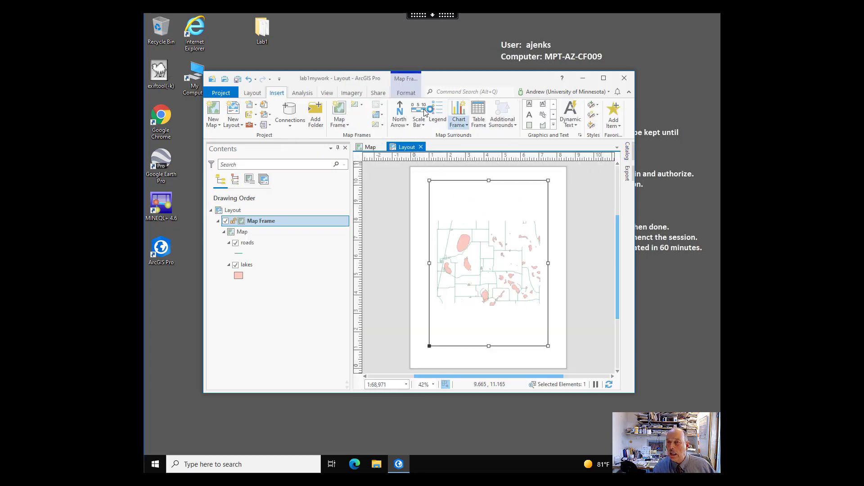
pyautogui.click(378, 93)
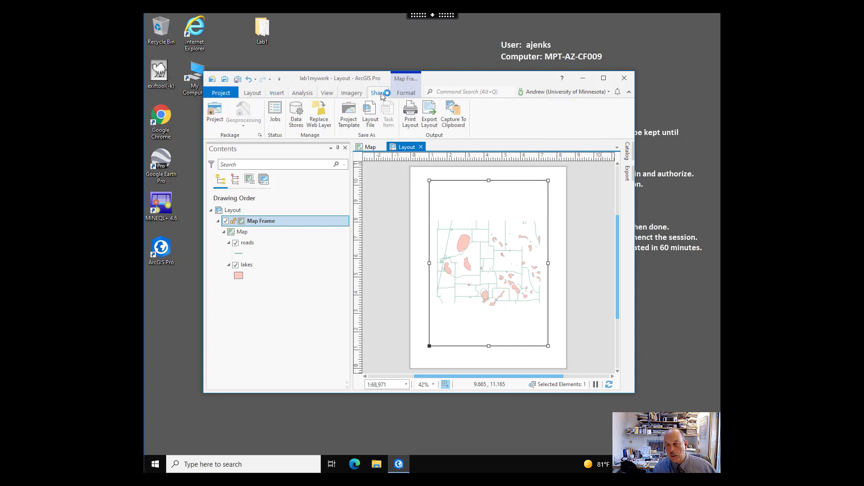
pyautogui.click(430, 121)
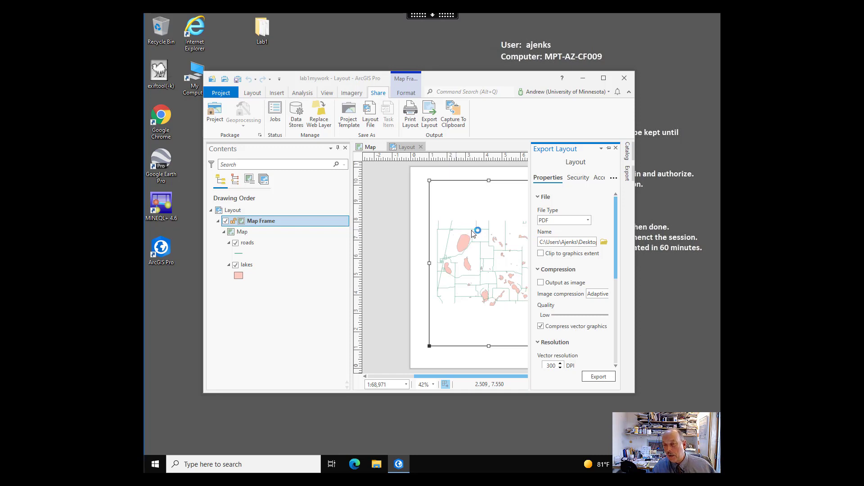
pyautogui.click(605, 377)
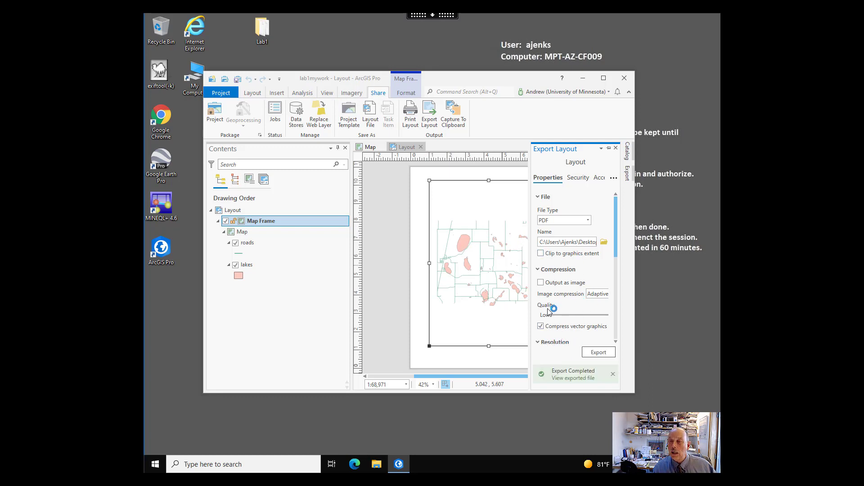
pyautogui.click(609, 148)
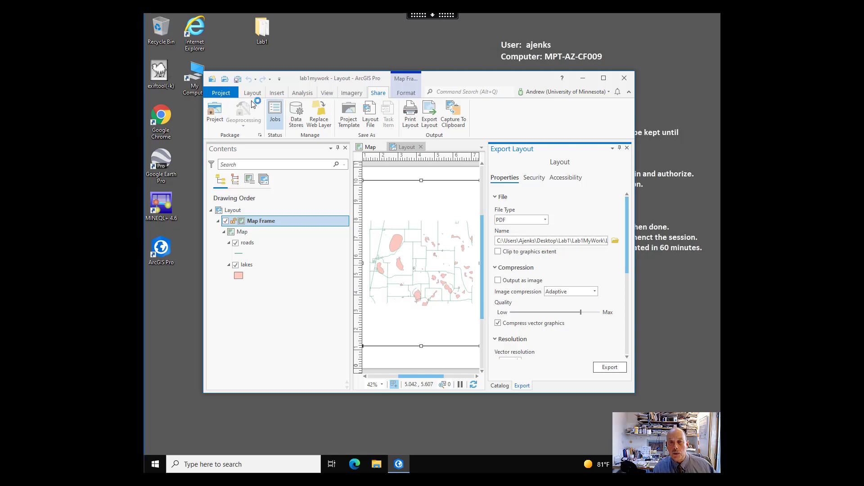
# Save the lab1mywork project and exit ArcGIS Pro.
pyautogui.click(221, 92)
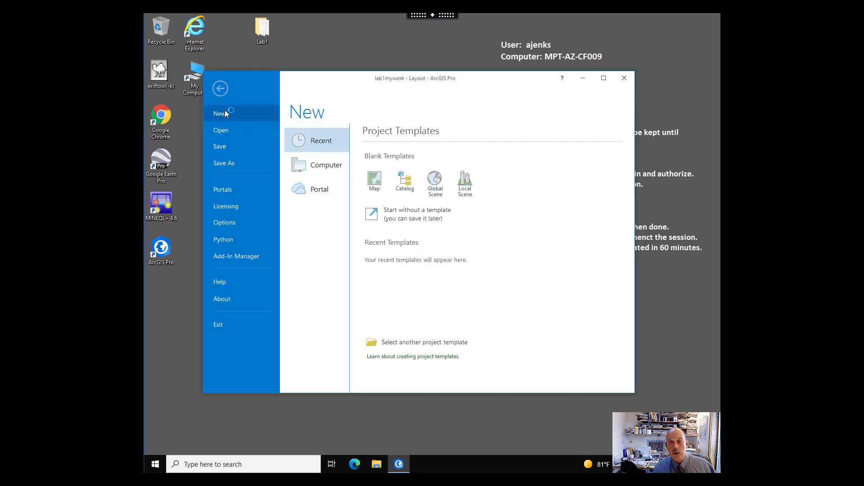
pyautogui.click(221, 147)
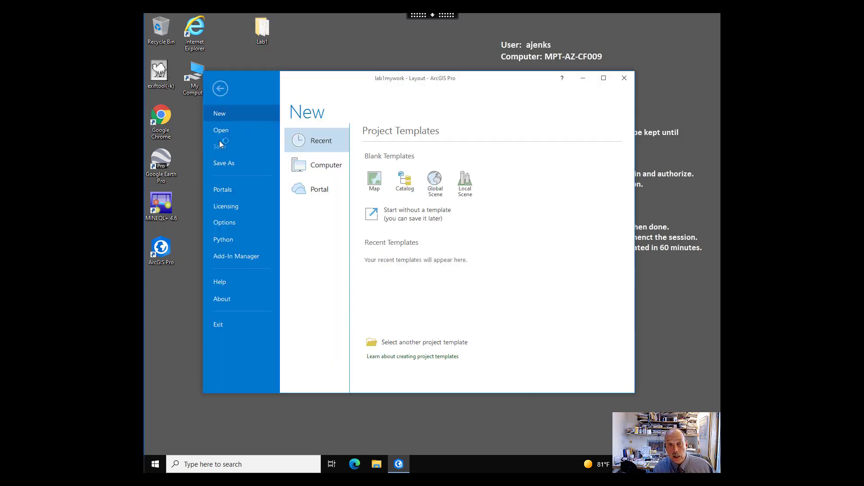
pyautogui.click(221, 93)
pyautogui.click(216, 324)
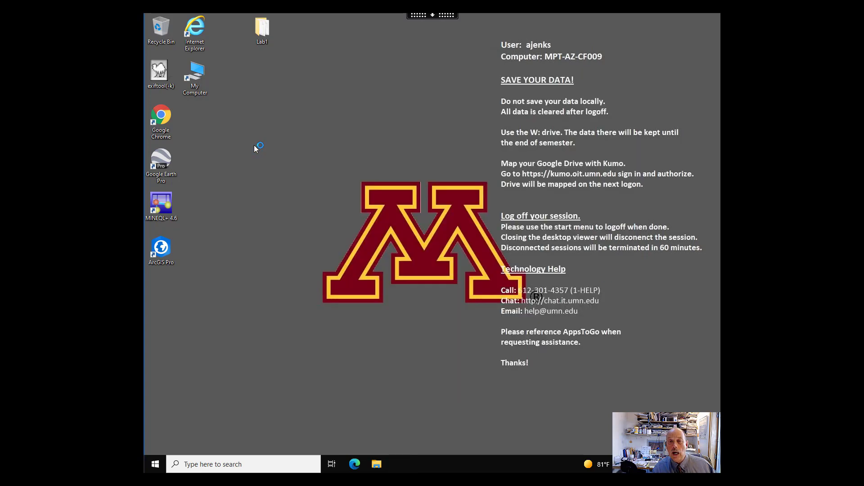
# Copy the Lab1 folder from the desktop to the Home (W:) drive and close the File Explorer window.
pyautogui.rightClick(262, 30)
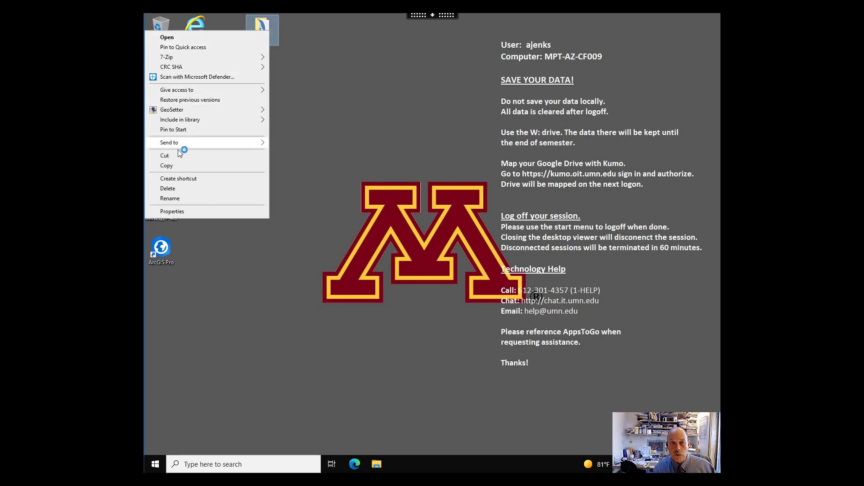
pyautogui.click(170, 167)
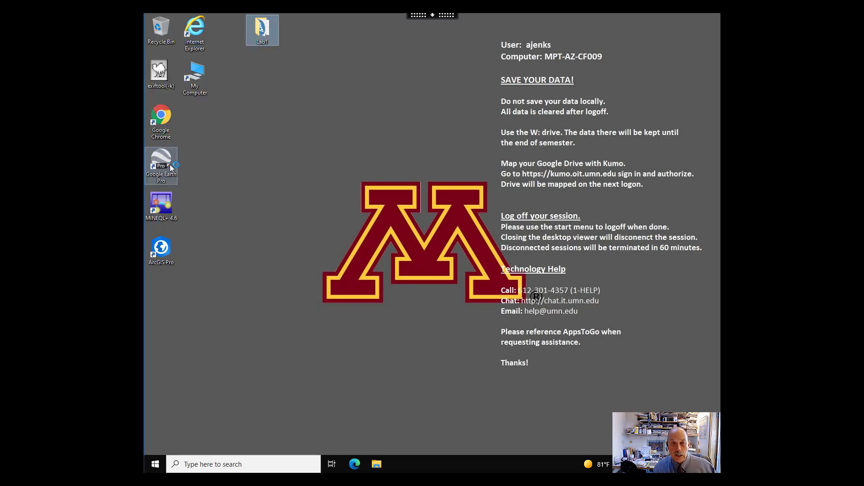
pyautogui.click(377, 464)
pyautogui.scroll(-5, 377, 351)
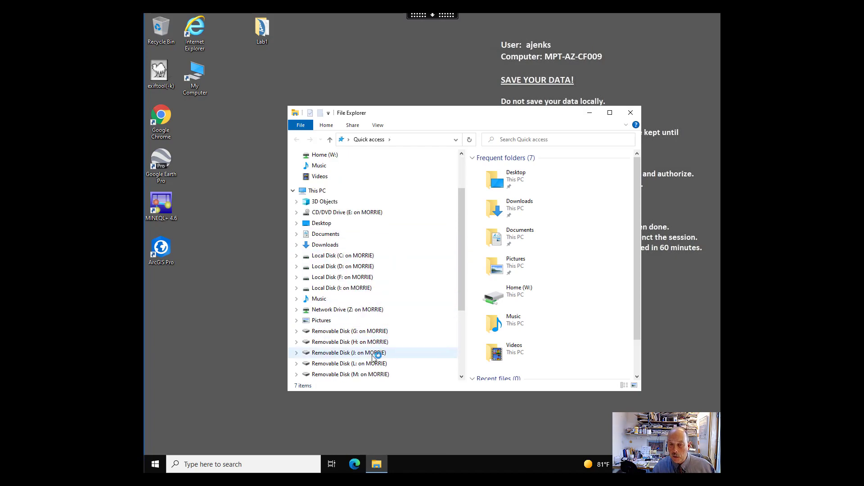
pyautogui.scroll(-2, 377, 350)
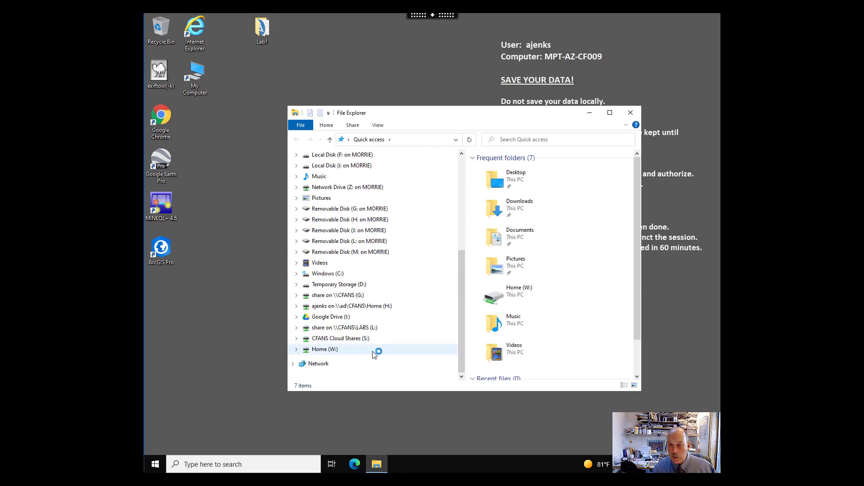
pyautogui.click(332, 350)
pyautogui.rightClick(516, 229)
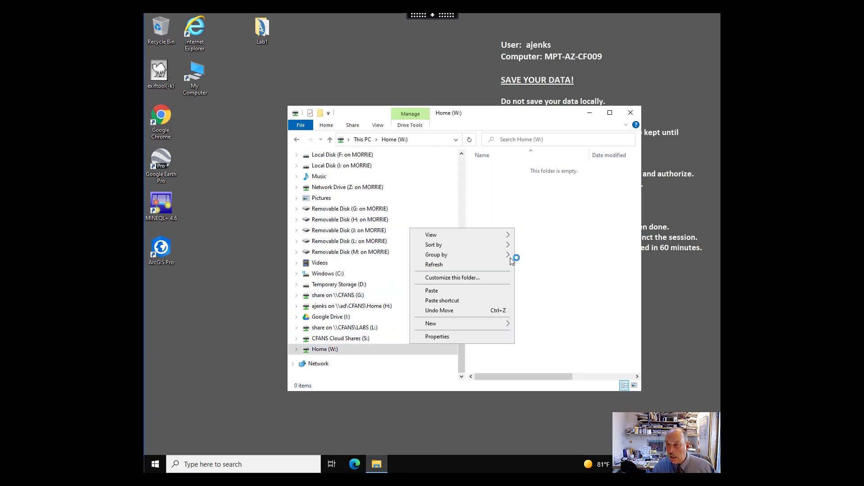
pyautogui.click(448, 291)
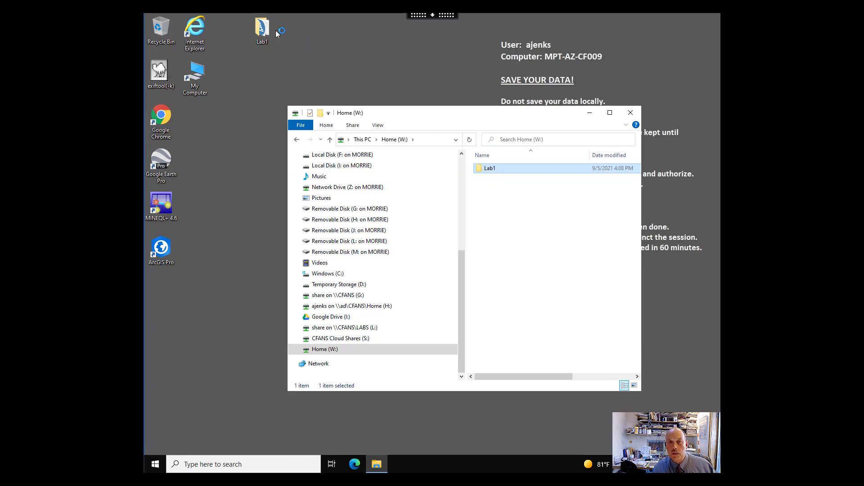
pyautogui.click(629, 113)
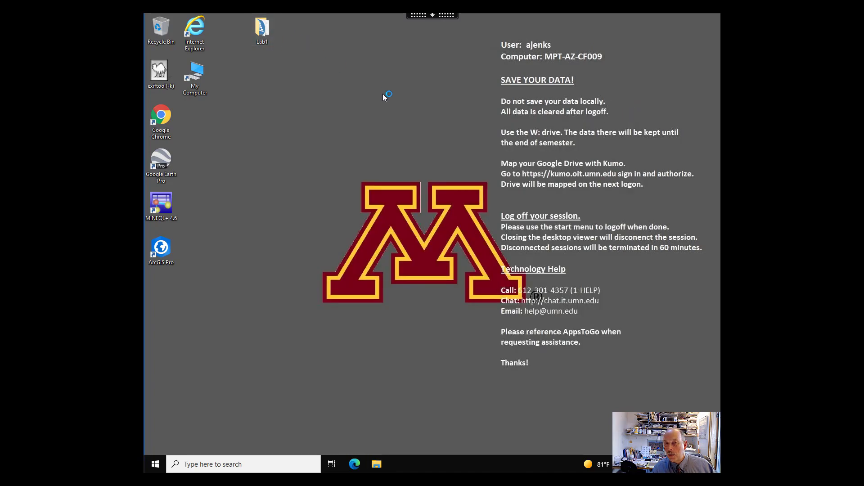
# Bring up the cloud desktop's security options screen to sign out of the session.
pyautogui.click(429, 16)
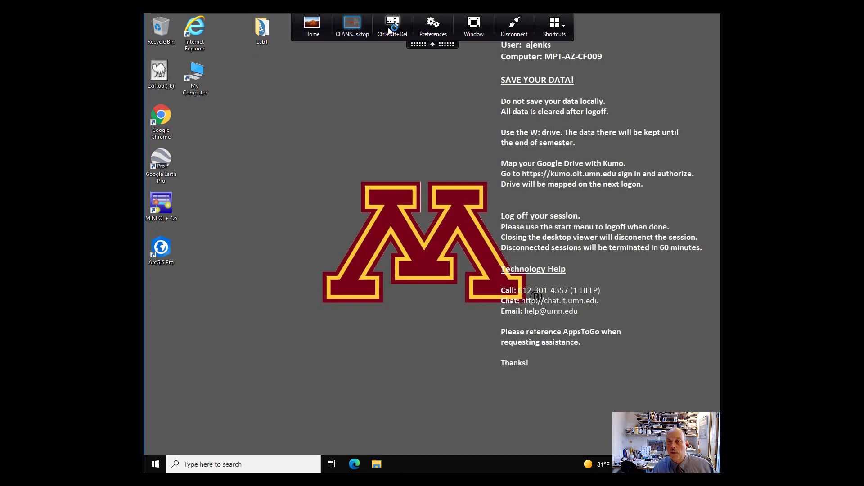
pyautogui.click(388, 28)
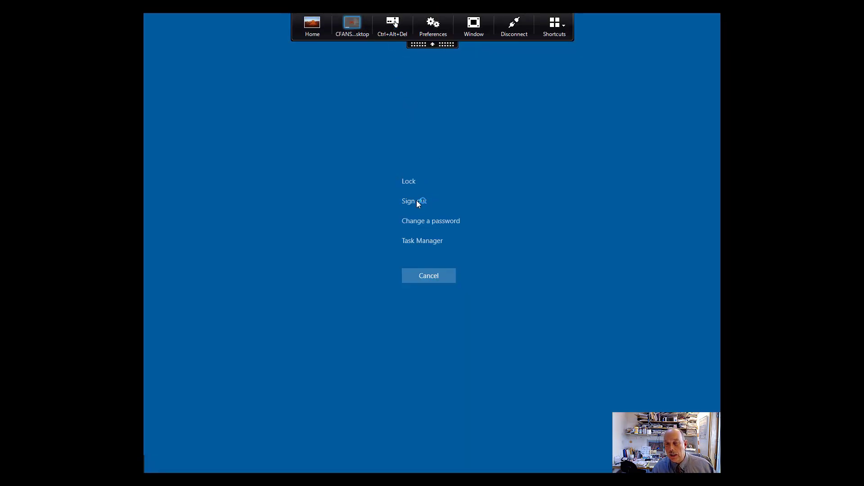